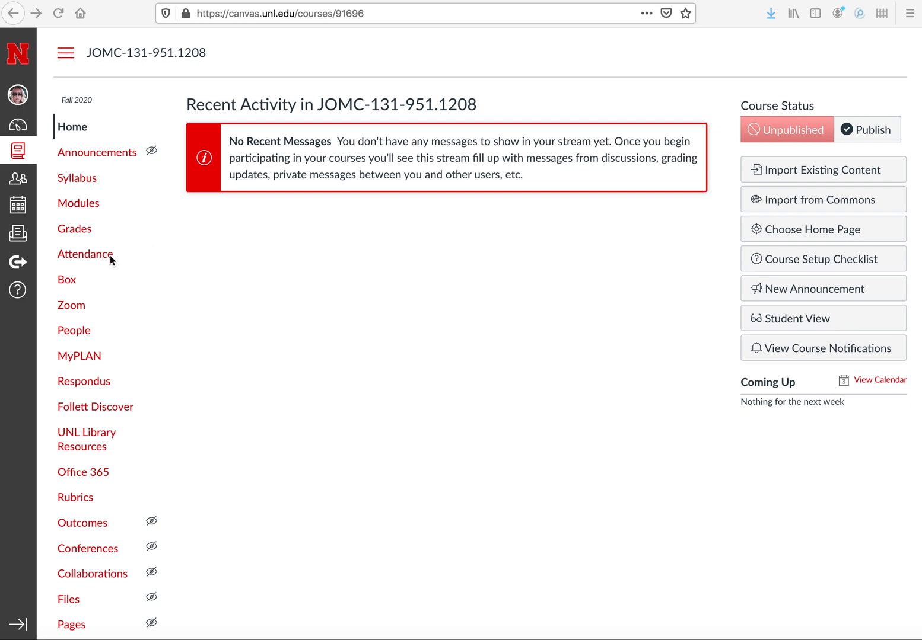
# Step: Open the course's Attendance roll call, check the August 2020 date calendar, and close it without changing the date
pyautogui.click(105, 257)
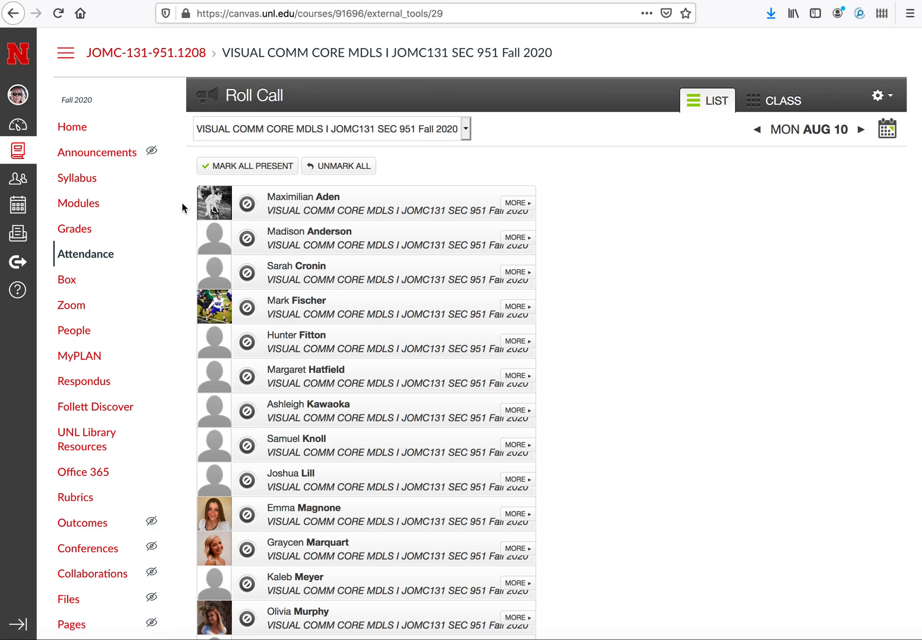
pyautogui.click(884, 129)
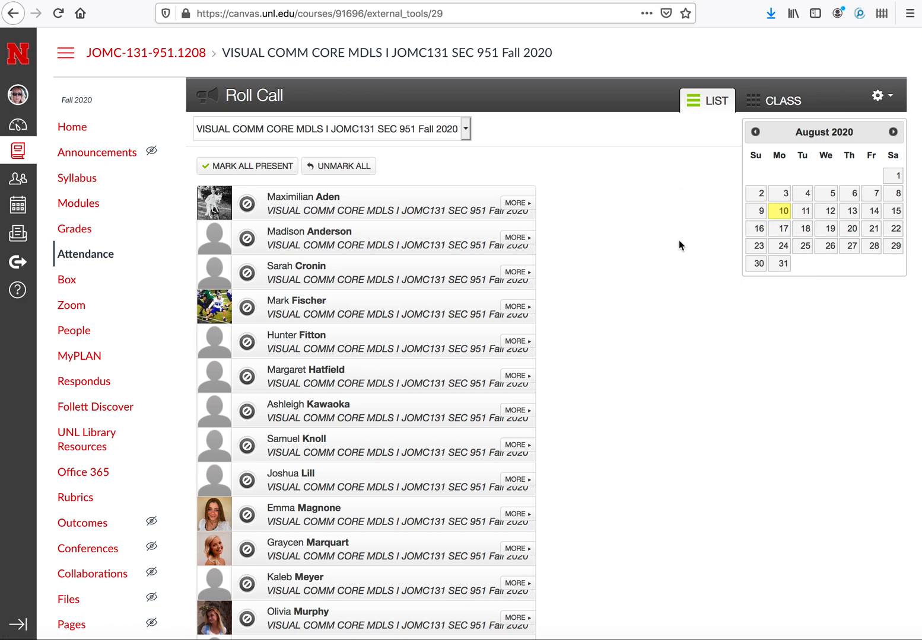
pyautogui.click(650, 241)
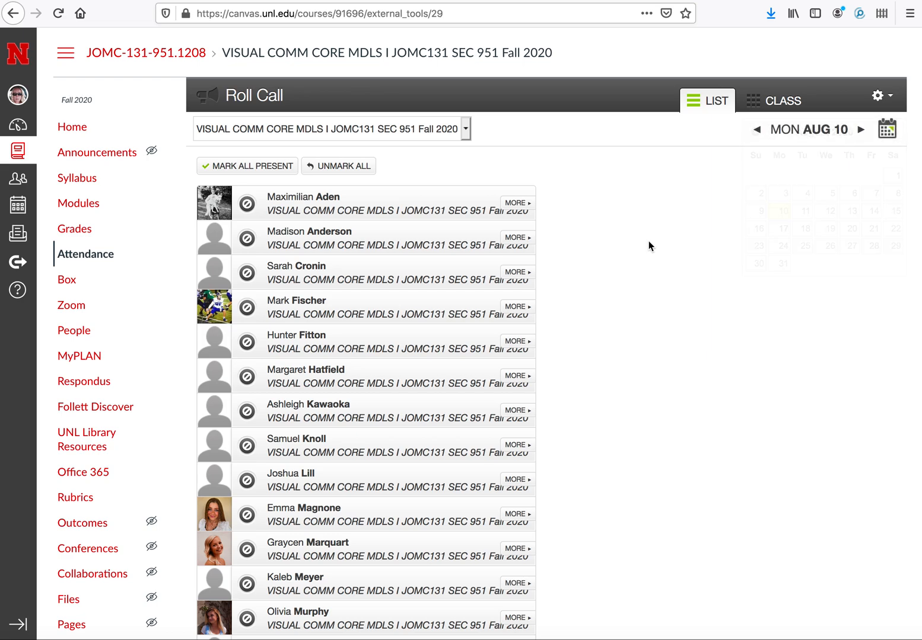
# Step: Cycle the first student's attendance status for August 10 through its options back to unmarked, and look over the rest of the roster
pyautogui.click(402, 206)
pyautogui.click(403, 206)
pyautogui.click(403, 206)
pyautogui.click(402, 206)
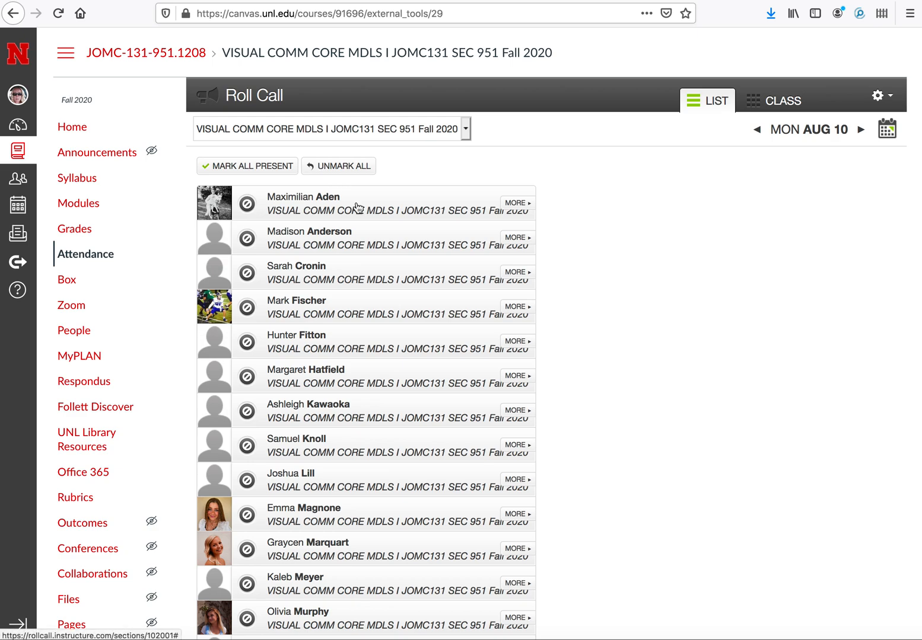
pyautogui.scroll(-3, 379, 326)
pyautogui.scroll(-3, 377, 336)
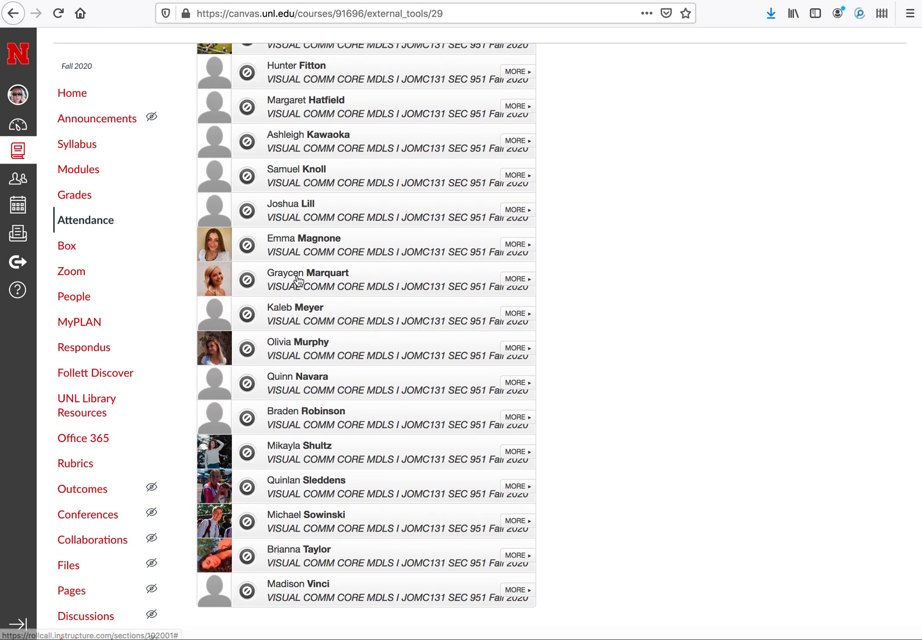
pyautogui.scroll(5, 297, 281)
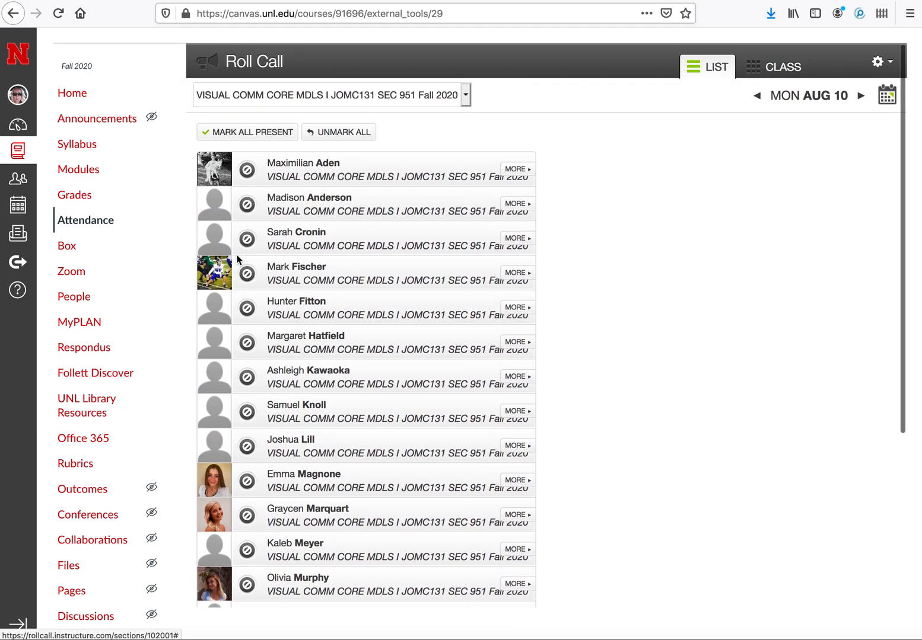
# Step: Open the course gradebook and hide the unpublished assignments from its columns
pyautogui.click(76, 197)
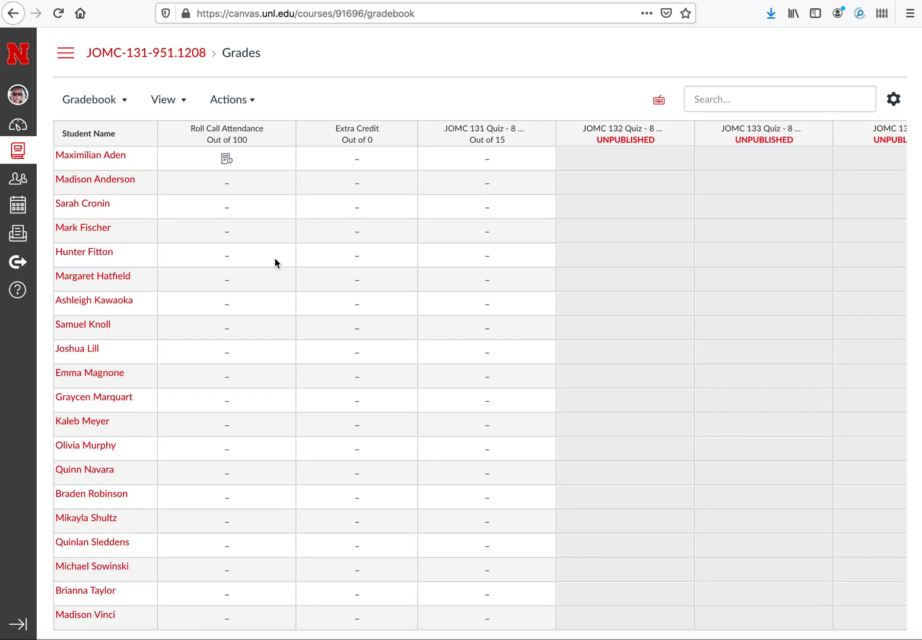
pyautogui.hscroll(10, 638, 172)
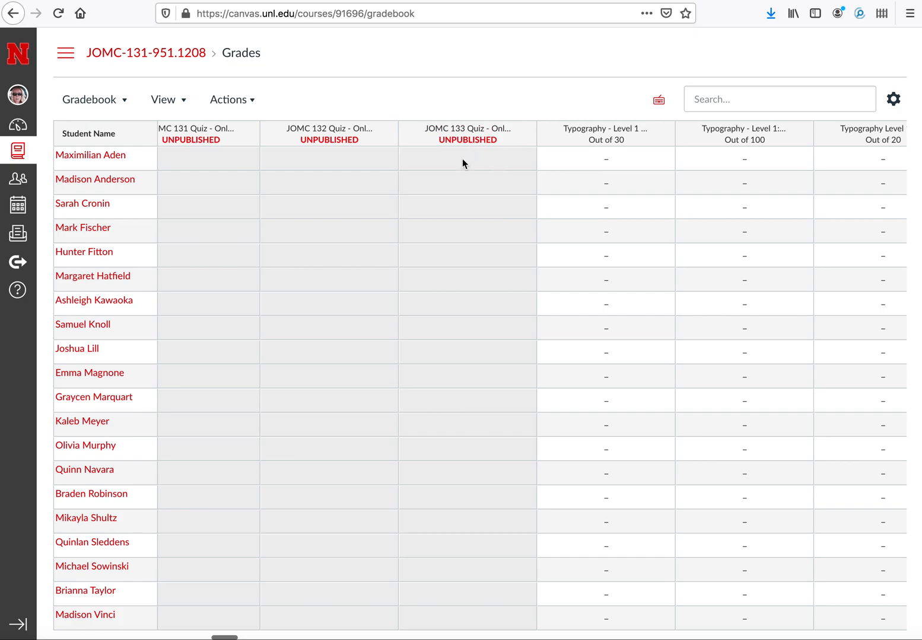
pyautogui.hscroll(-10, 465, 169)
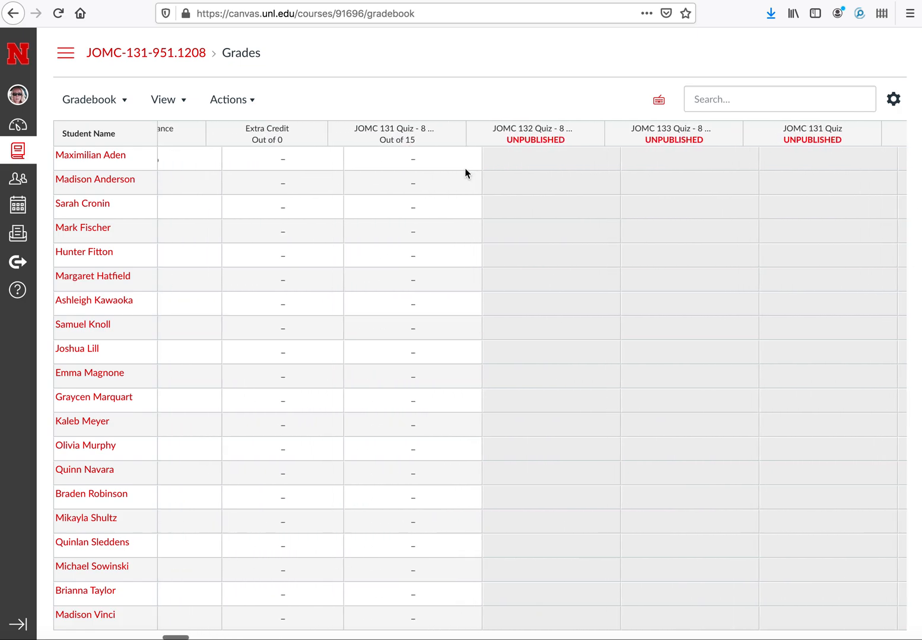
pyautogui.hscroll(-3, 465, 172)
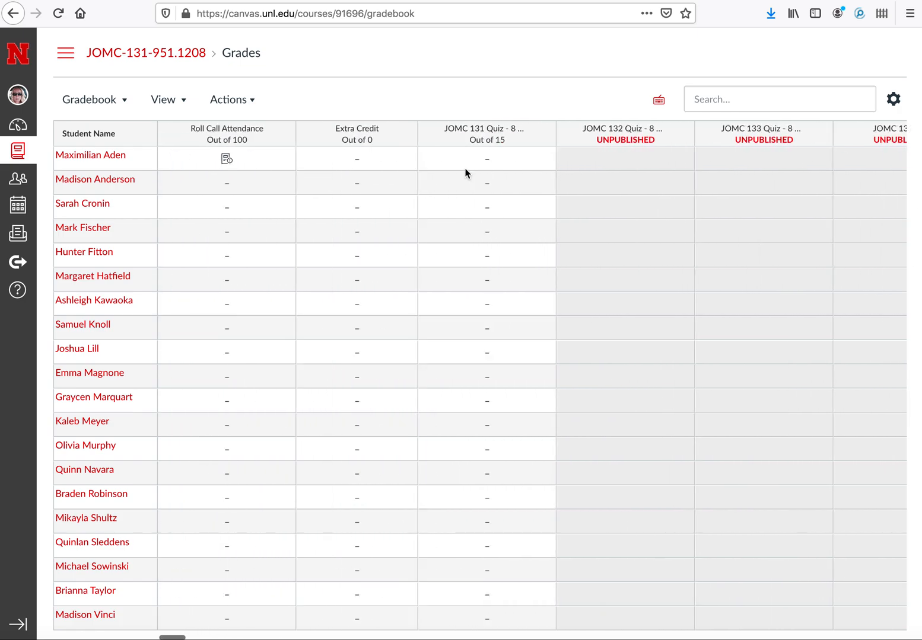
pyautogui.click(169, 101)
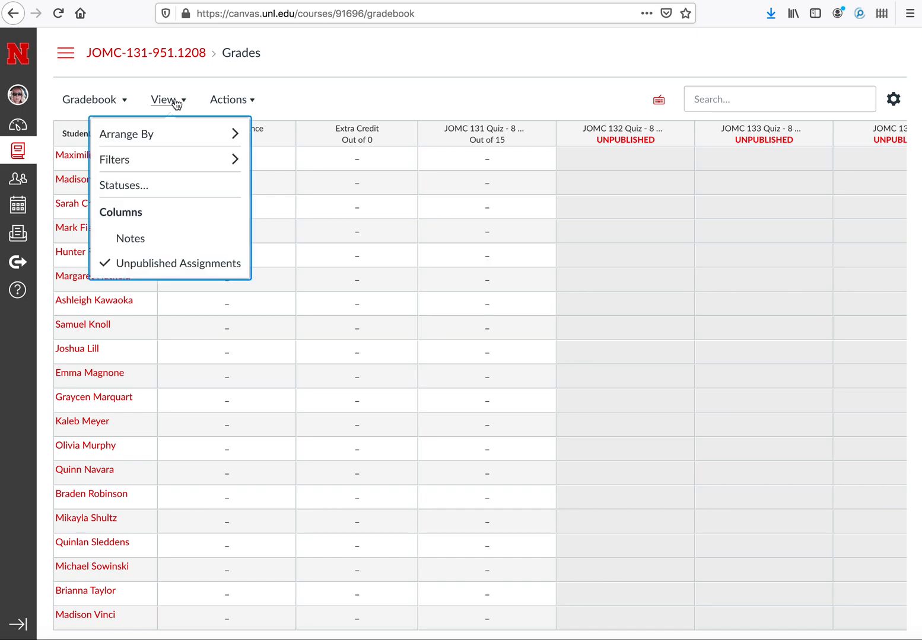
pyautogui.click(145, 265)
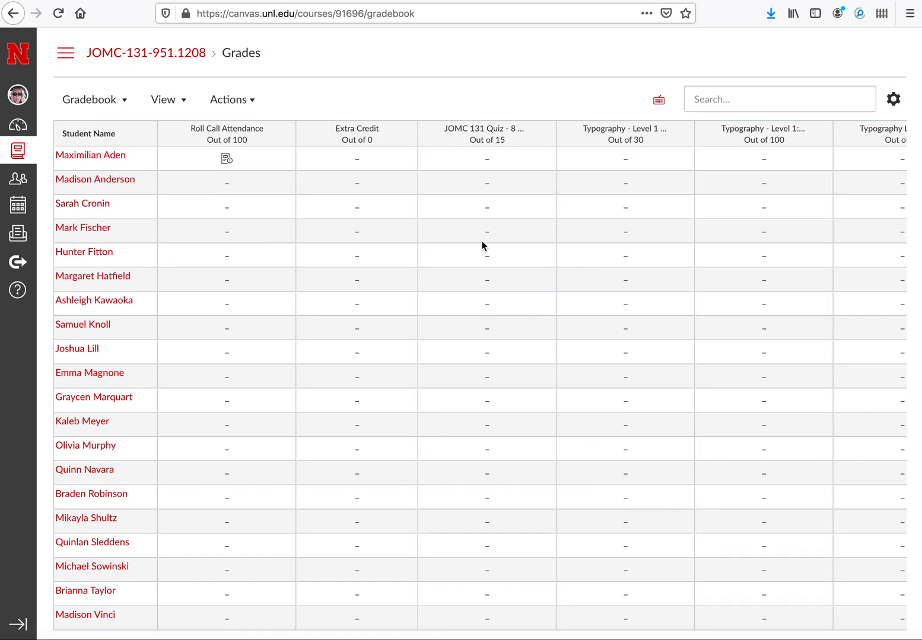
# Step: Examine the gradebook's published assignment columns and the module group columns with their grade weights
pyautogui.hscroll(10, 482, 245)
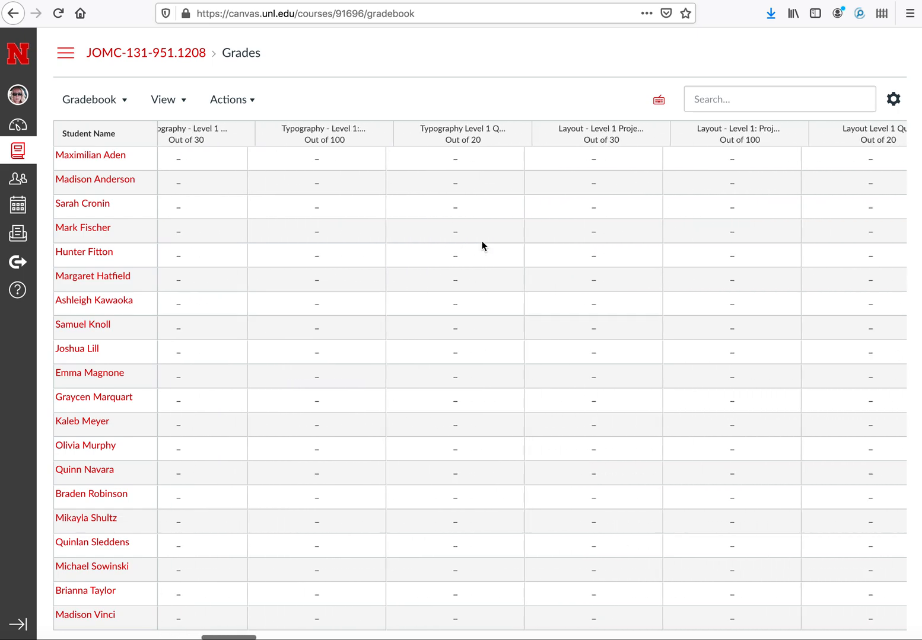
pyautogui.hscroll(10, 481, 246)
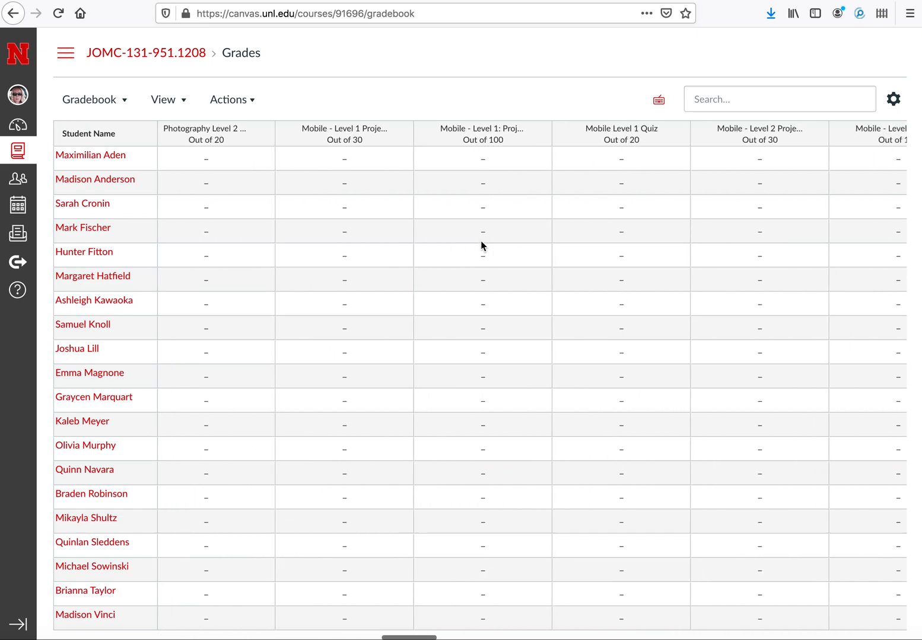
pyautogui.hscroll(10, 480, 246)
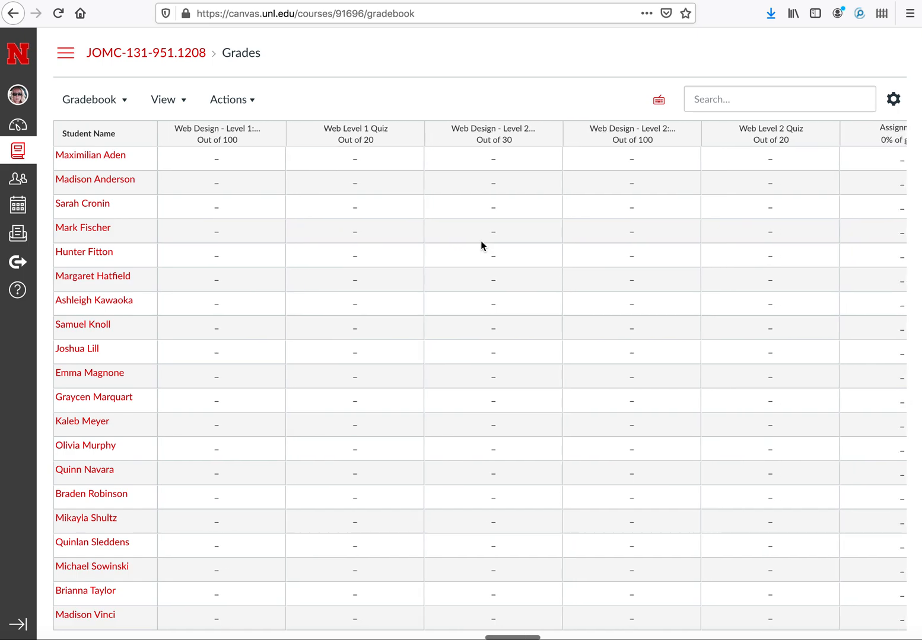
pyautogui.hscroll(10, 480, 246)
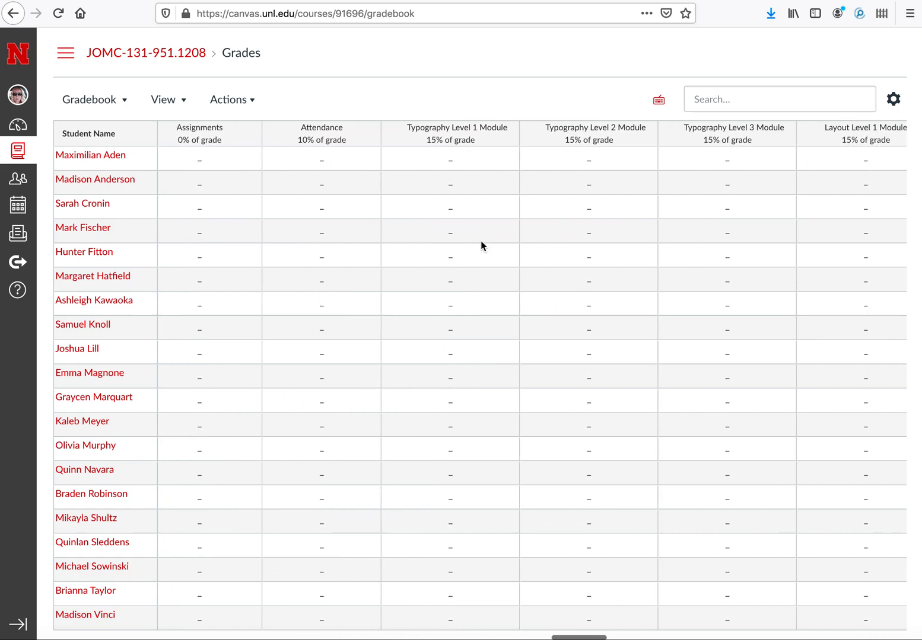
pyautogui.hscroll(1, 480, 245)
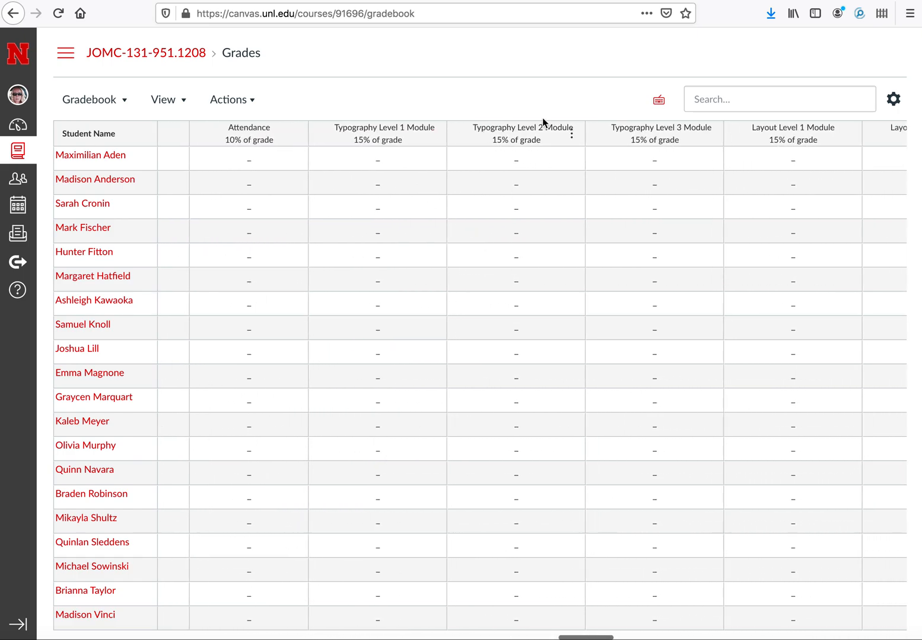
pyautogui.hscroll(8, 721, 201)
pyautogui.hscroll(10, 721, 206)
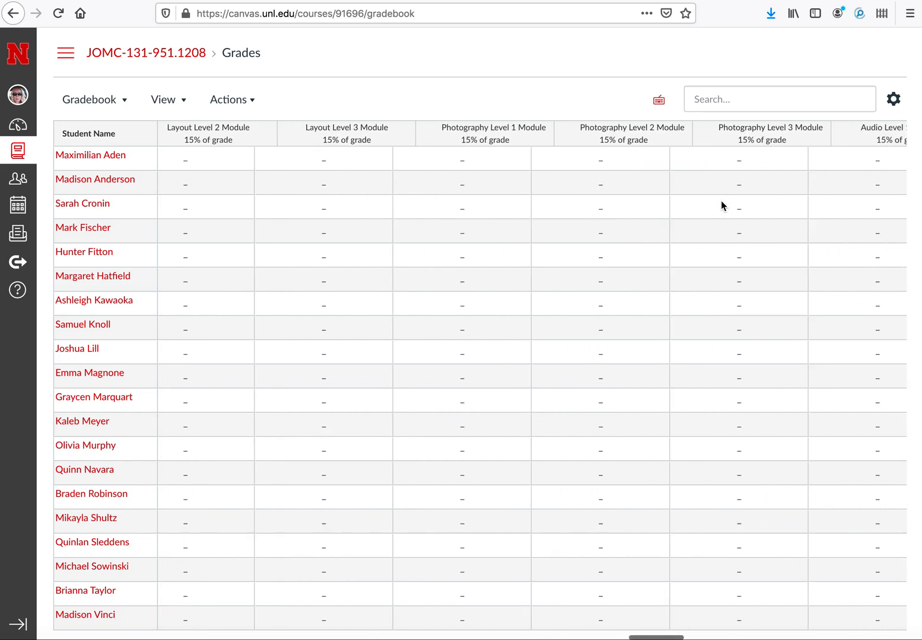
pyautogui.hscroll(15, 721, 202)
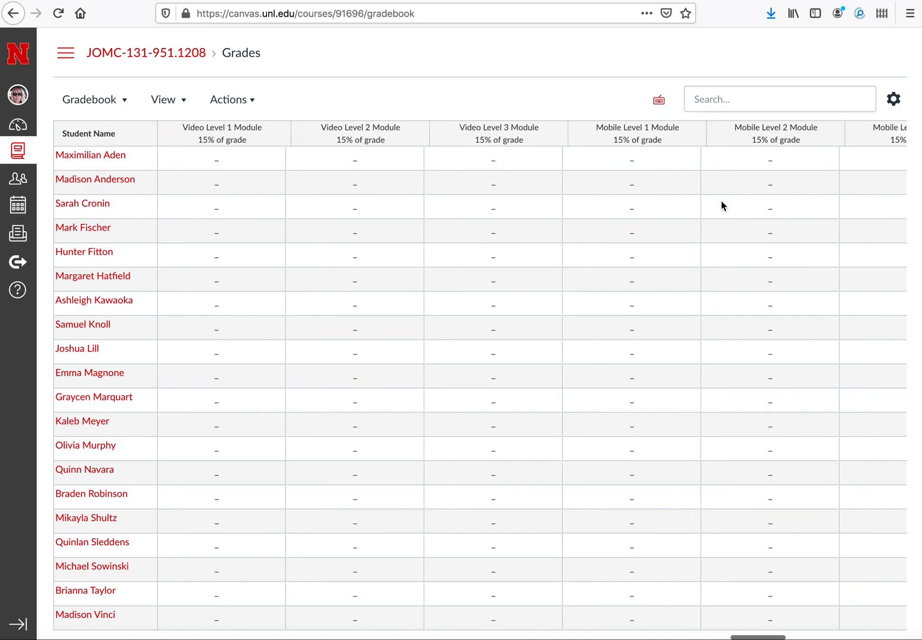
pyautogui.hscroll(5, 707, 209)
pyautogui.hscroll(-20, 707, 208)
pyautogui.hscroll(-20, 707, 208)
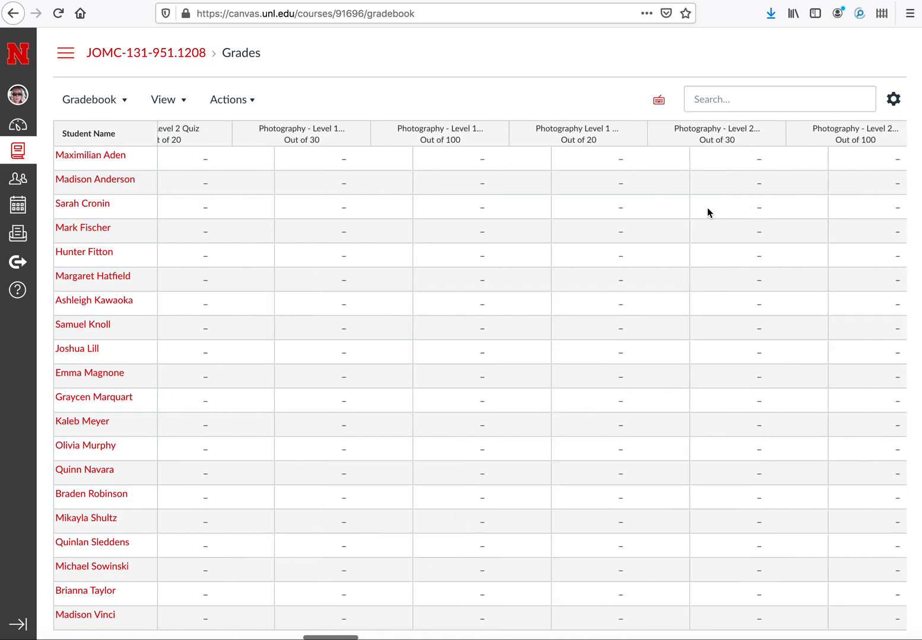
pyautogui.hscroll(-5, 707, 207)
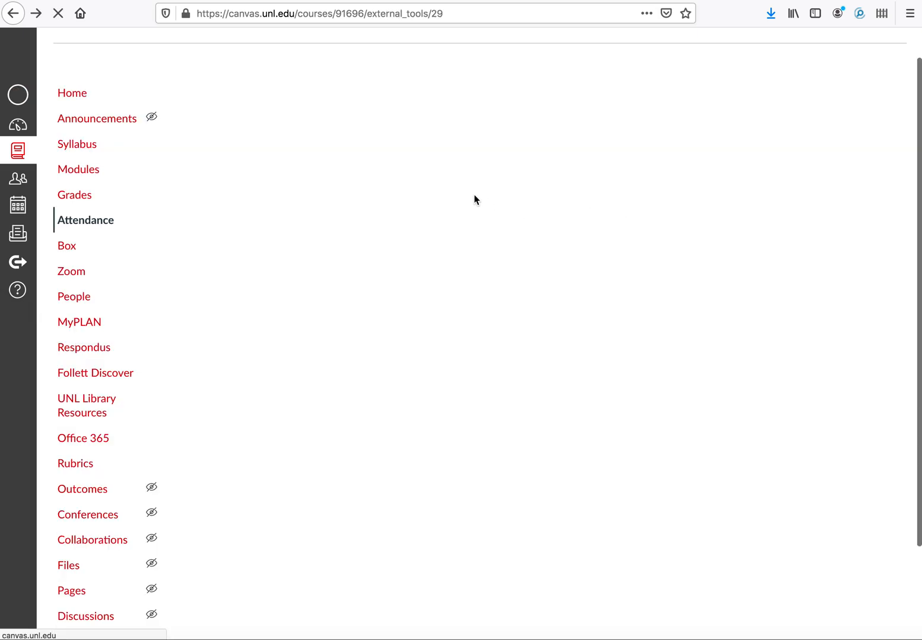
# Step: Reopen the gradebook and widen the Typography - Level 1 Project Draft column until its full title fits
pyautogui.click(83, 197)
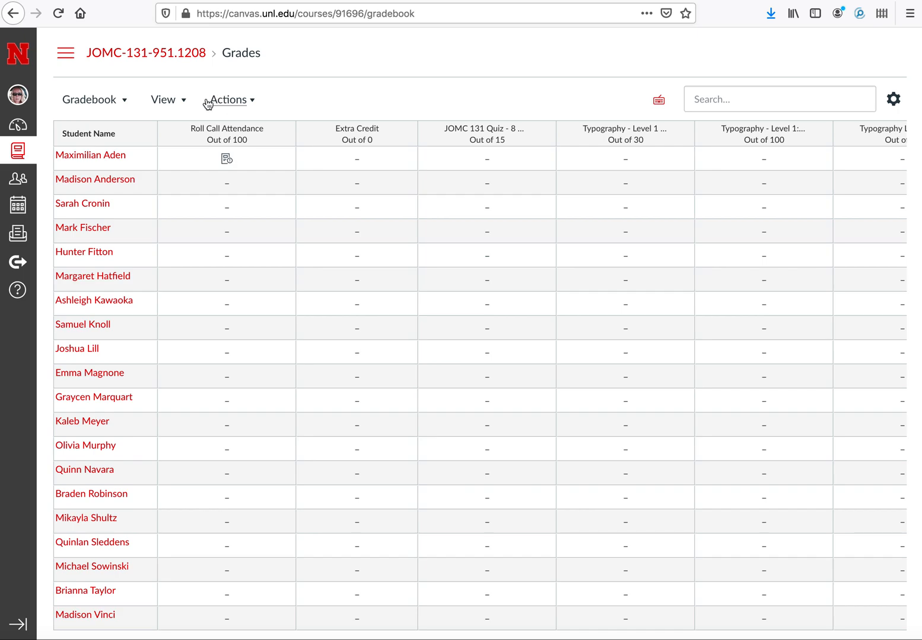
pyautogui.hscroll(5, 449, 174)
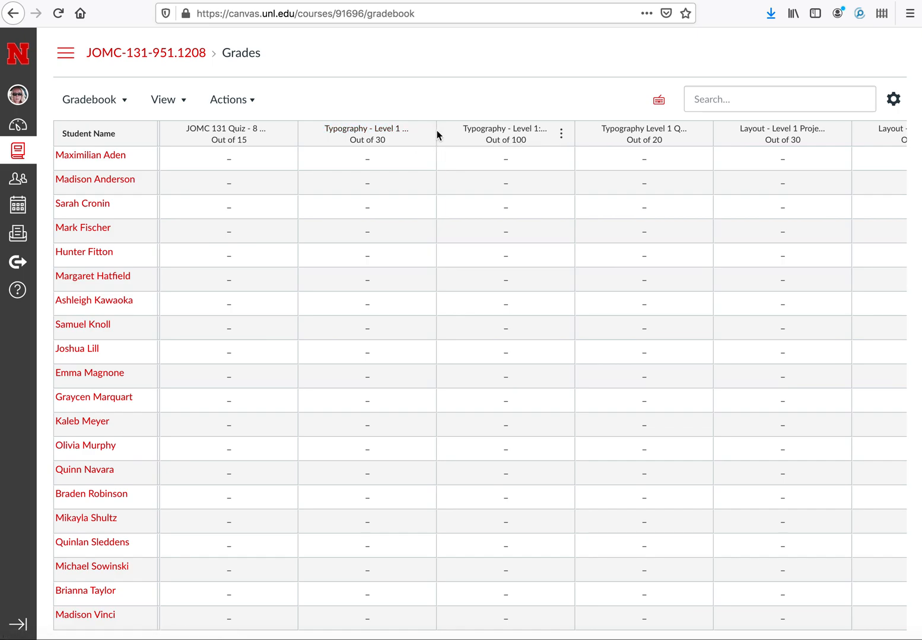
pyautogui.moveTo(435, 128); pyautogui.dragTo(479, 125)
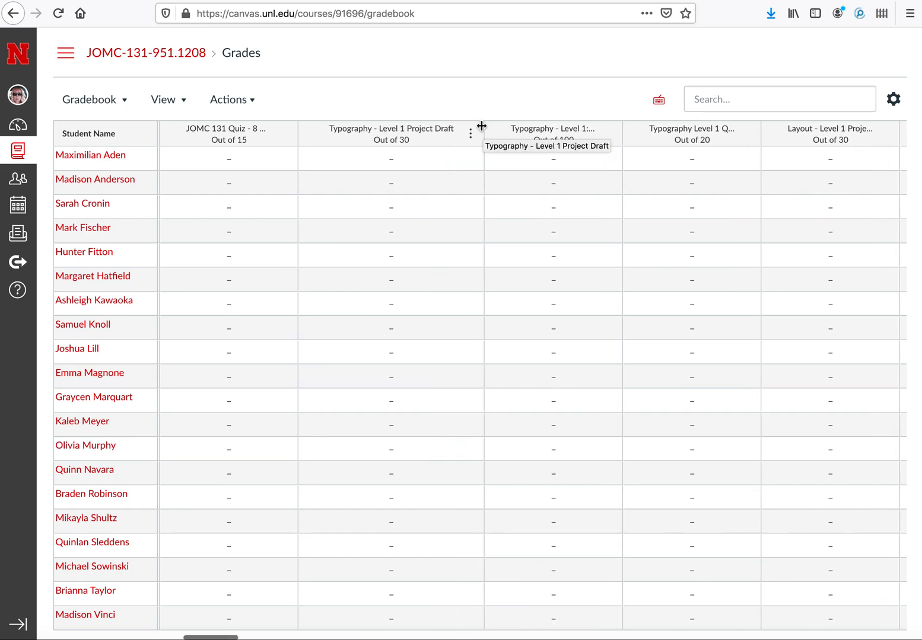
pyautogui.click(468, 132)
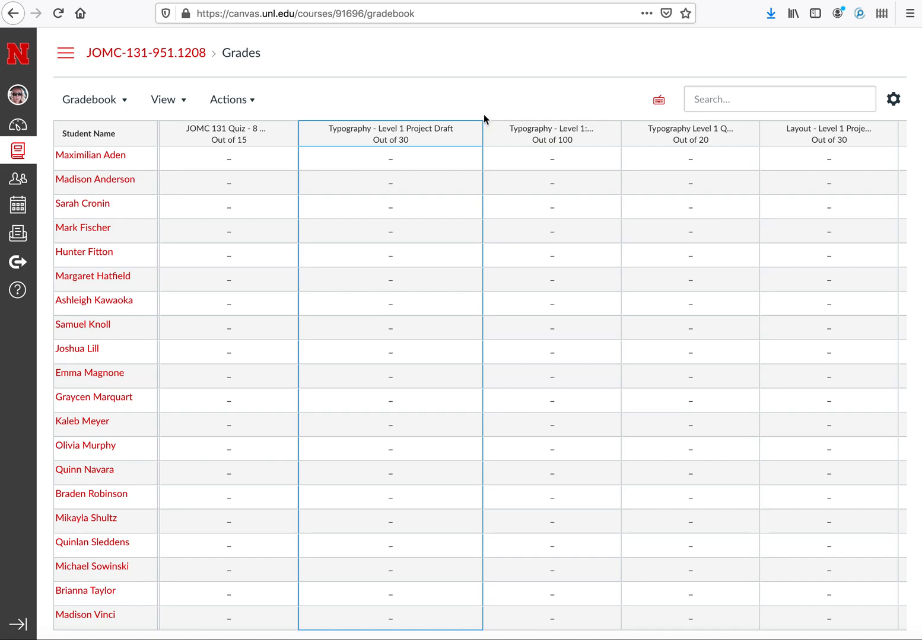
# Step: Open the first student's Typography - Level 1 Project Draft entry in SpeedGrader from its grade details
pyautogui.click(397, 159)
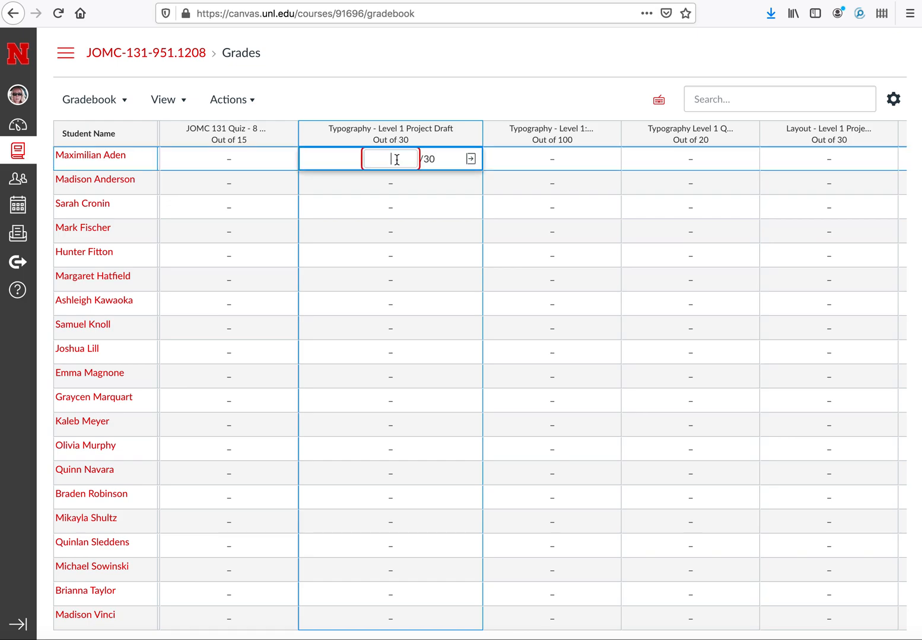
pyautogui.click(470, 159)
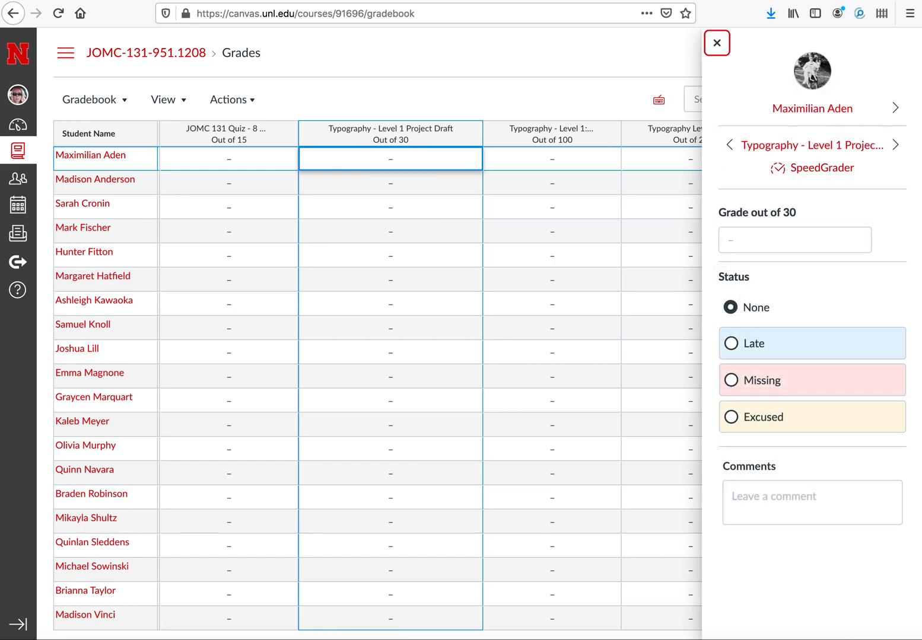
pyautogui.click(826, 169)
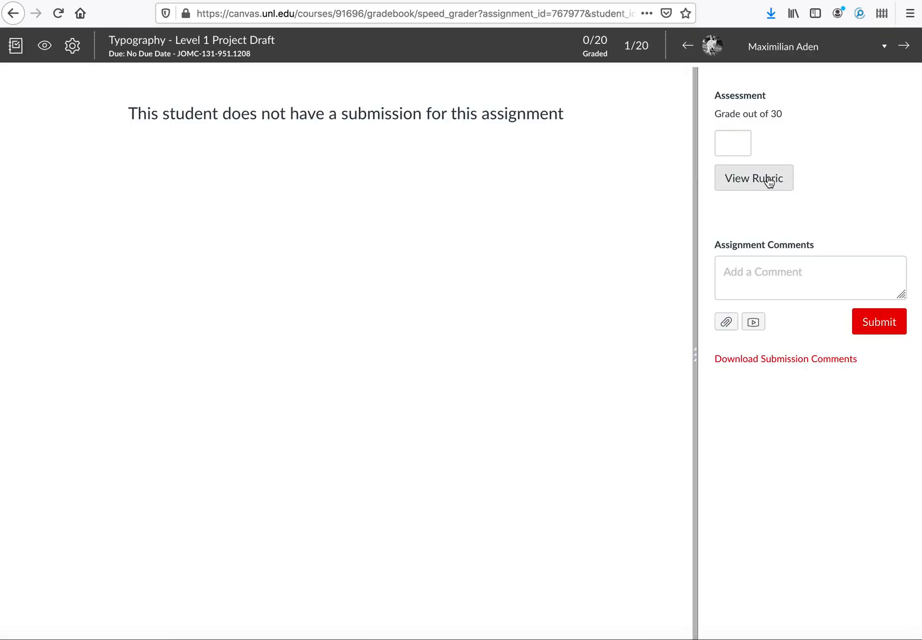
# Step: Review the criteria and ratings of the Project Draft Presentation Rubric and close it without saving
pyautogui.click(769, 182)
pyautogui.click(842, 235)
pyautogui.scroll(-3, 843, 234)
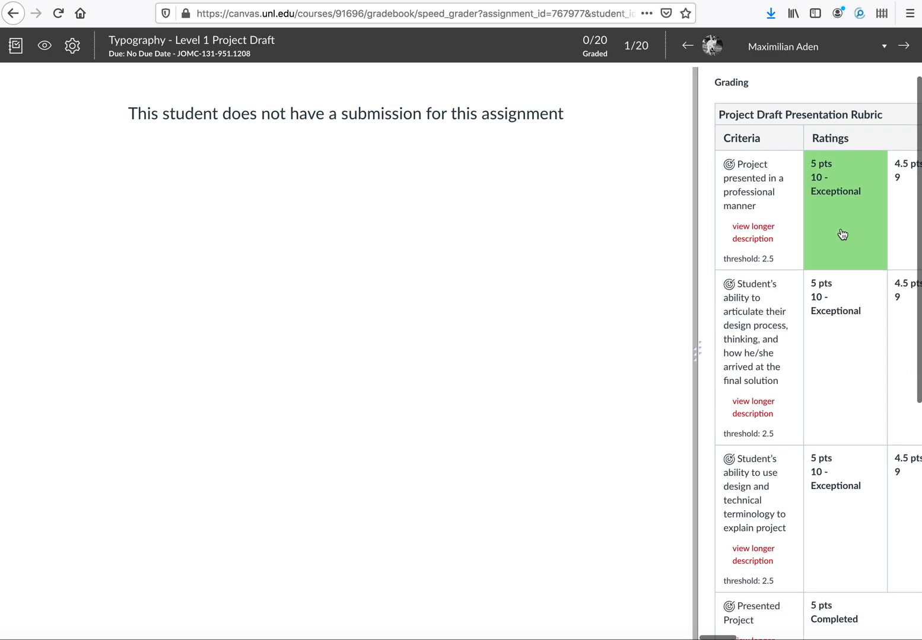
pyautogui.scroll(-4, 841, 249)
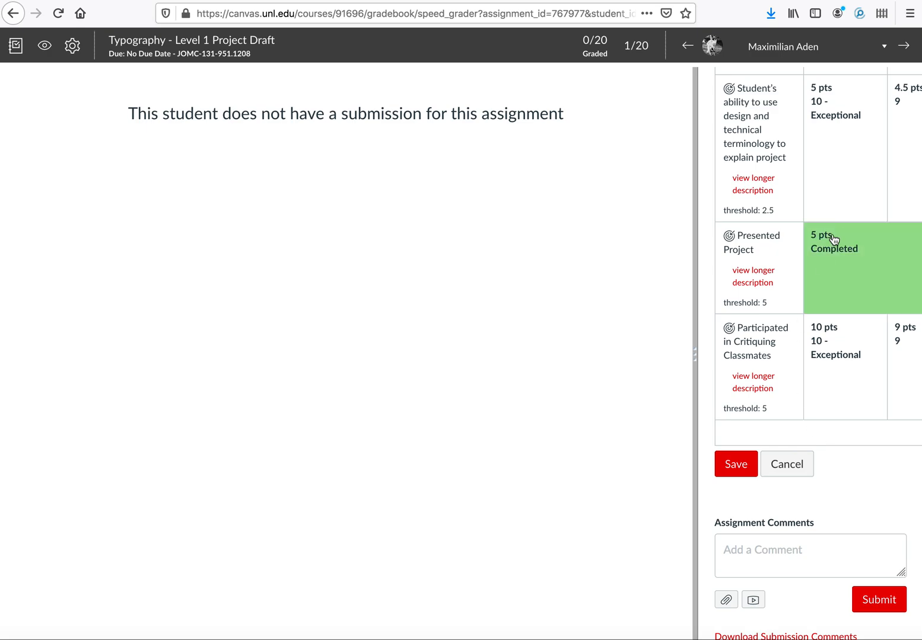
pyautogui.hscroll(5, 837, 255)
pyautogui.scroll(2, 838, 258)
pyautogui.hscroll(-3, 839, 259)
pyautogui.hscroll(-2, 838, 261)
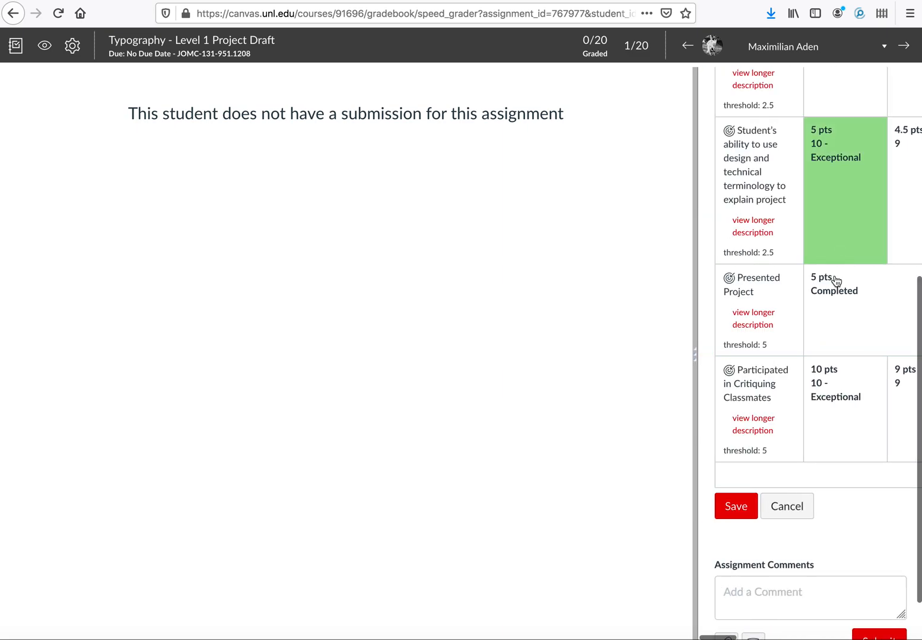
pyautogui.click(790, 507)
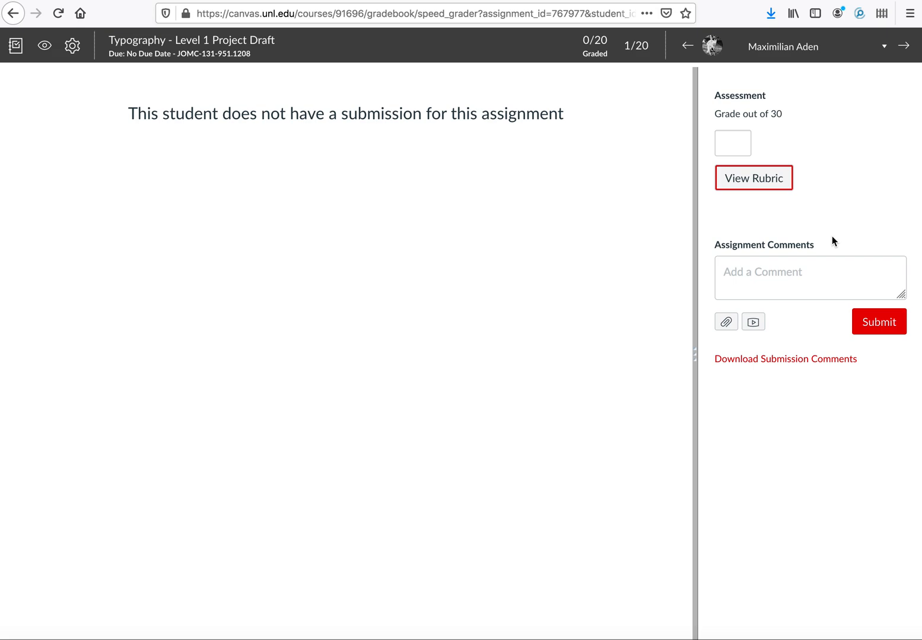
# Step: Browse SpeedGrader's student list, close it, and return to the Typography assignment columns in the gradebook
pyautogui.click(790, 47)
pyautogui.scroll(-5, 795, 208)
pyautogui.scroll(-5, 795, 212)
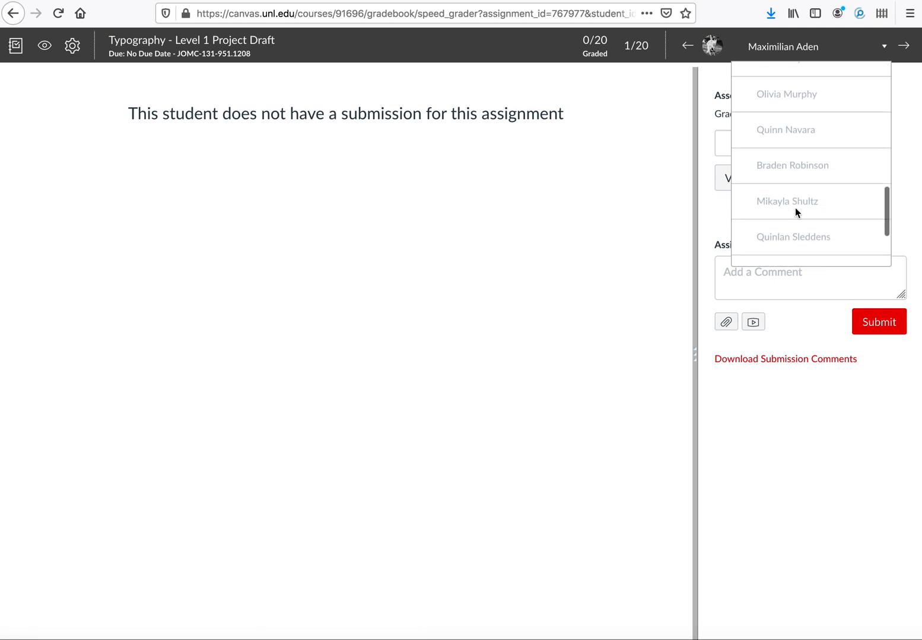
pyautogui.click(717, 225)
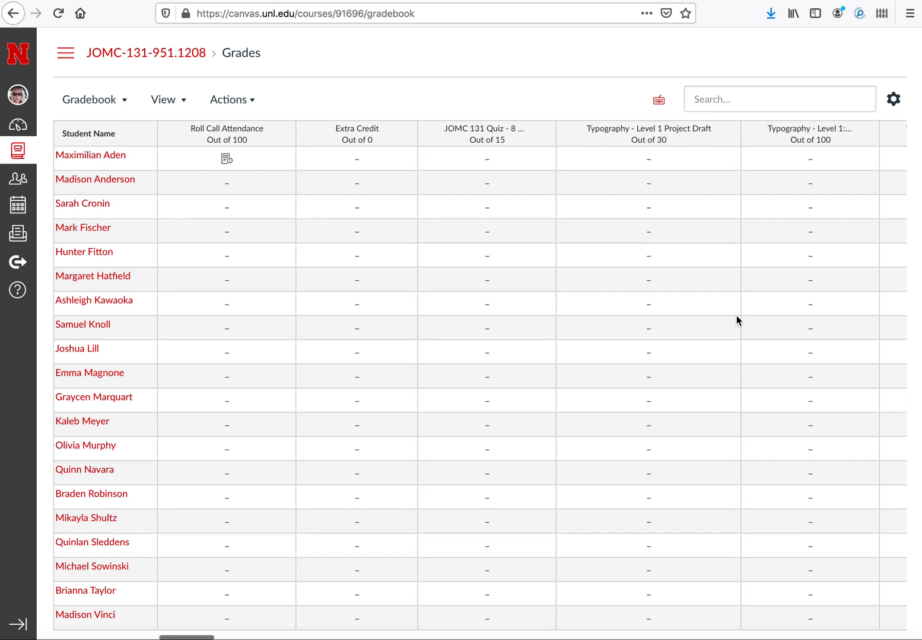
pyautogui.hscroll(5, 736, 316)
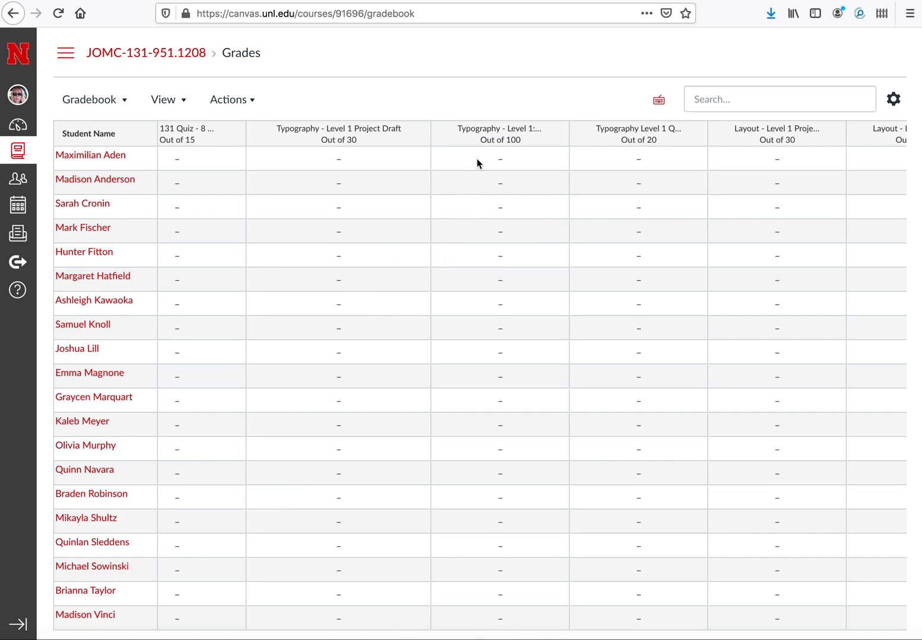
# Step: Open the first student's Typography - Level 1: Project Submission entry in SpeedGrader from its grade details
pyautogui.hscroll(-5, 475, 158)
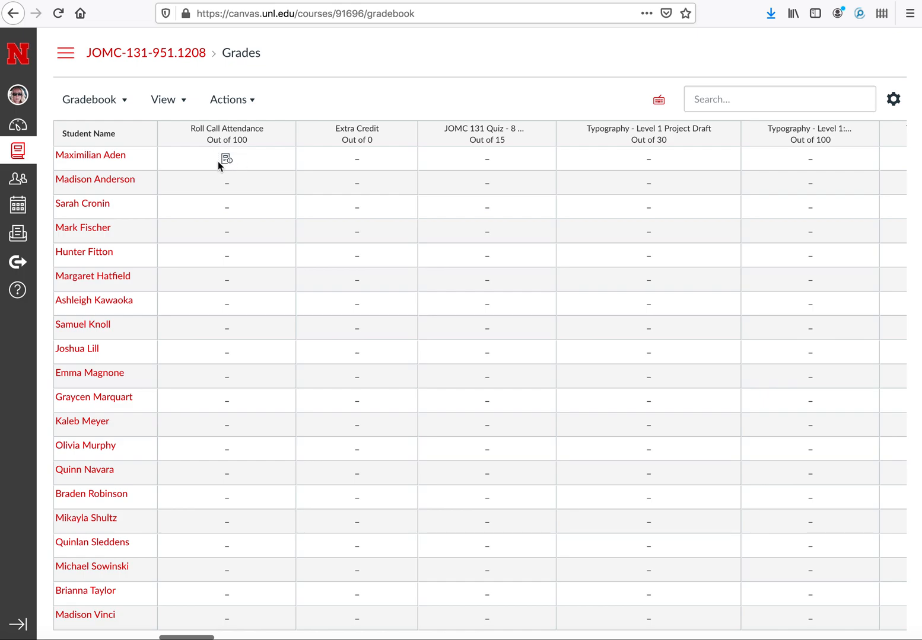
pyautogui.hscroll(3, 504, 146)
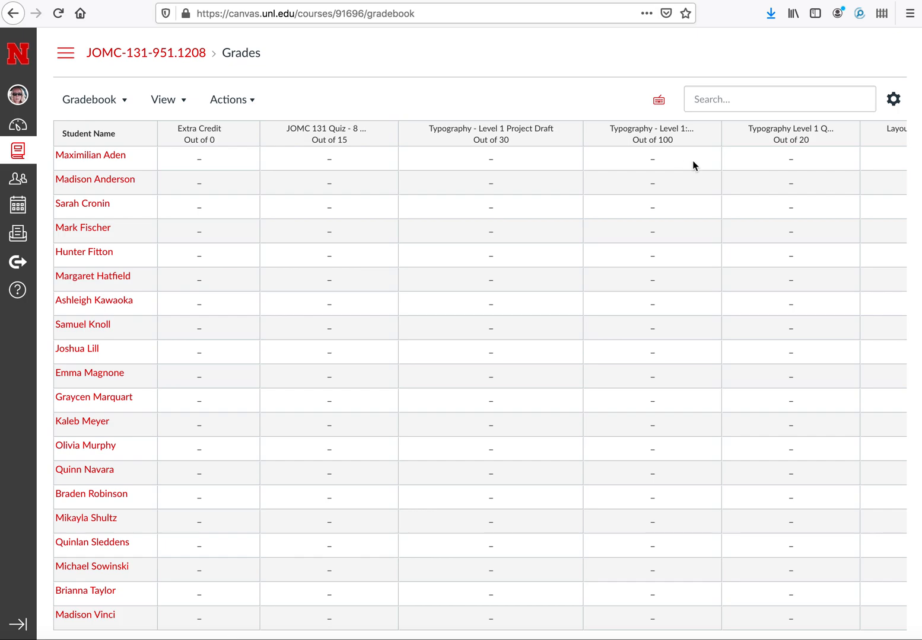
pyautogui.click(667, 157)
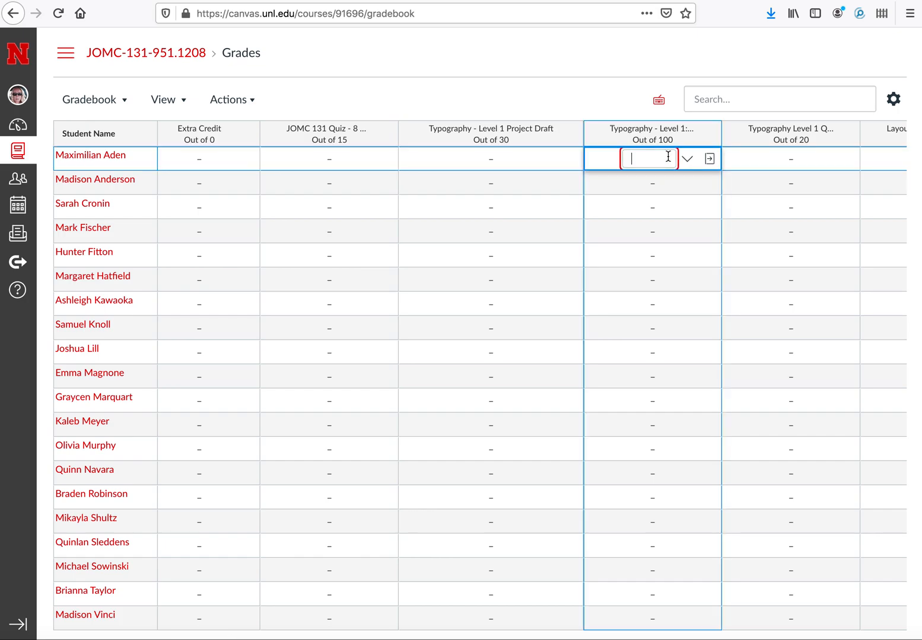
pyautogui.click(709, 162)
pyautogui.click(822, 170)
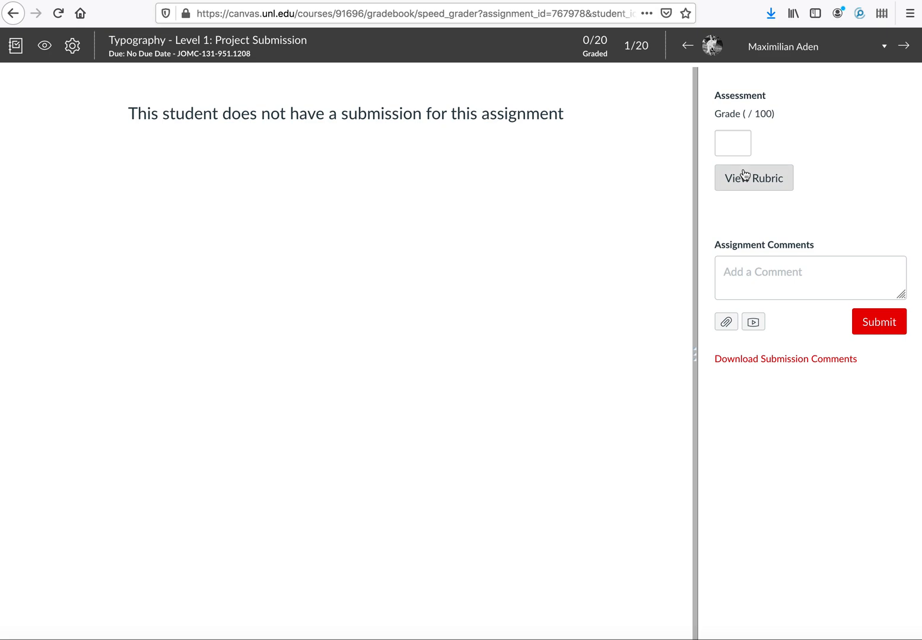
# Step: Open the Typography Level 1 Rubric and widen the grading pane to show more of its ratings
pyautogui.click(744, 177)
pyautogui.moveTo(695, 254); pyautogui.dragTo(580, 258)
pyautogui.click(718, 356)
pyautogui.scroll(-10, 718, 356)
pyautogui.scroll(-15, 720, 358)
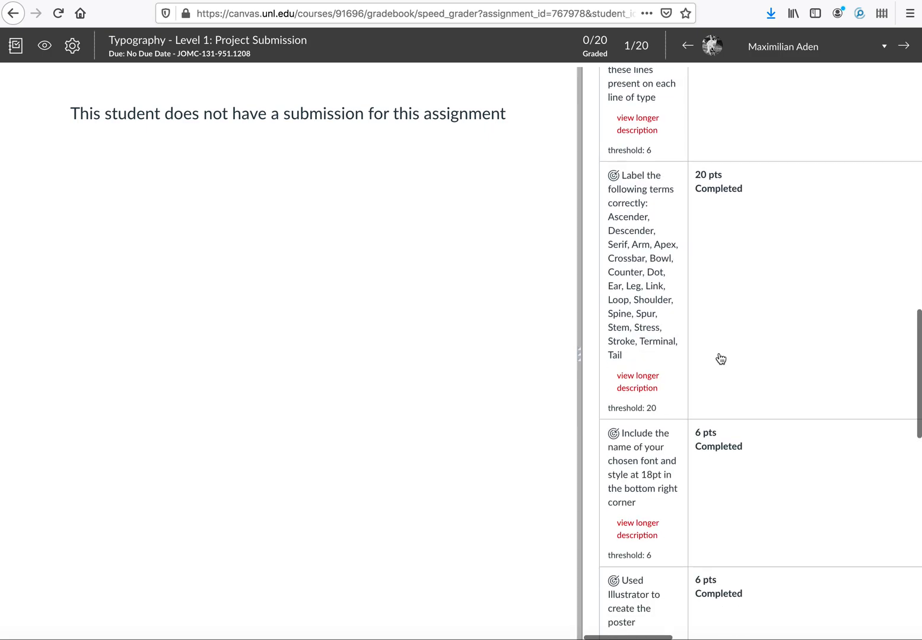
# Step: Examine the Typography Level 1 Rubric's design criteria and completion criteria with their point ratings
pyautogui.click(720, 358)
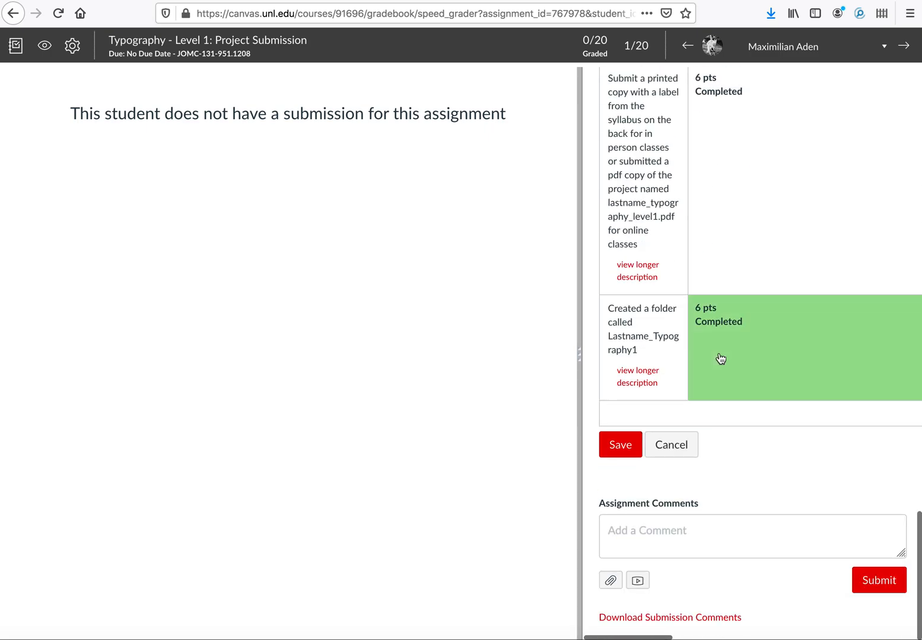
pyautogui.click(819, 150)
pyautogui.scroll(5, 818, 154)
pyautogui.click(818, 154)
pyautogui.scroll(6, 818, 154)
pyautogui.click(818, 153)
pyautogui.scroll(5, 818, 154)
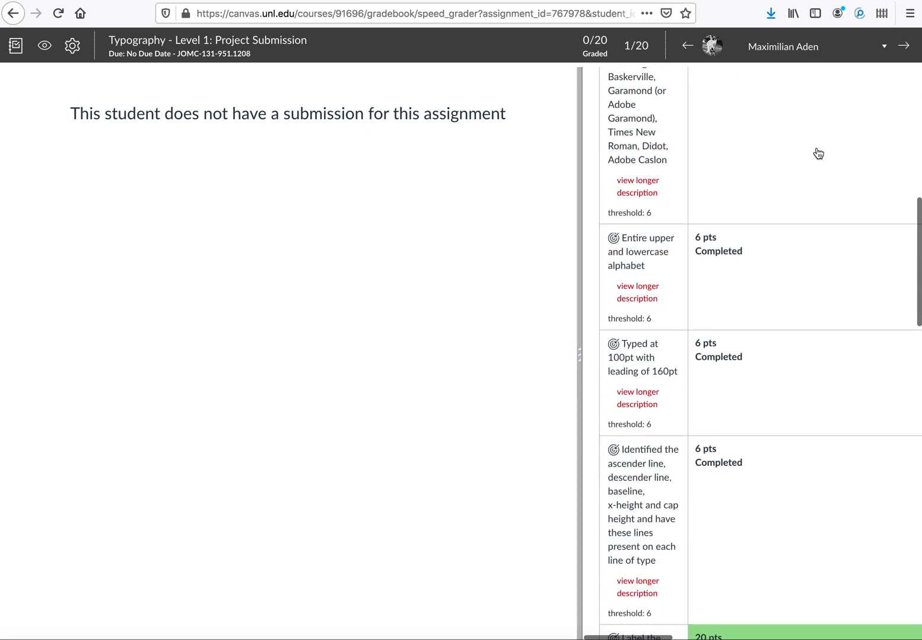
pyautogui.scroll(10, 816, 151)
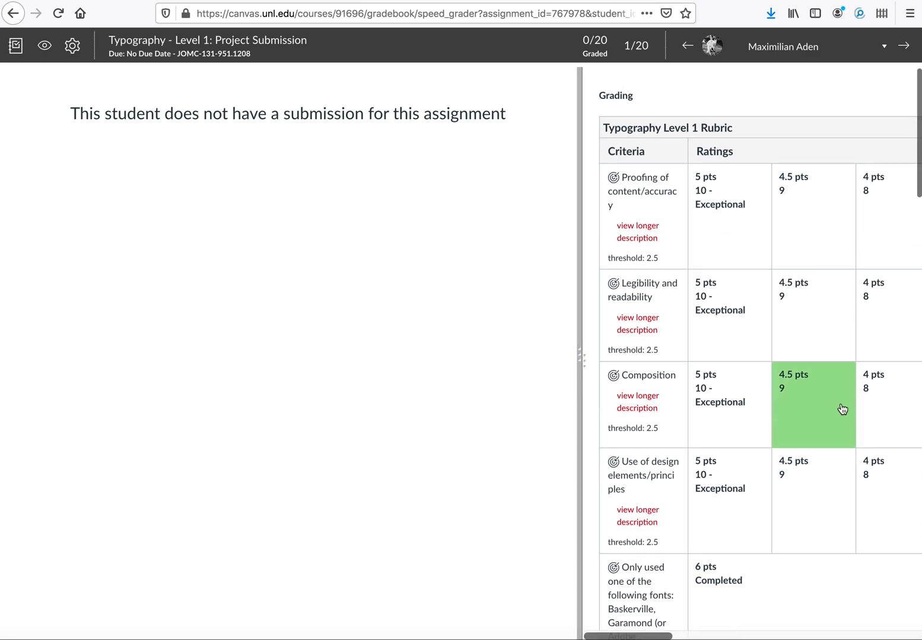
pyautogui.scroll(-12, 842, 409)
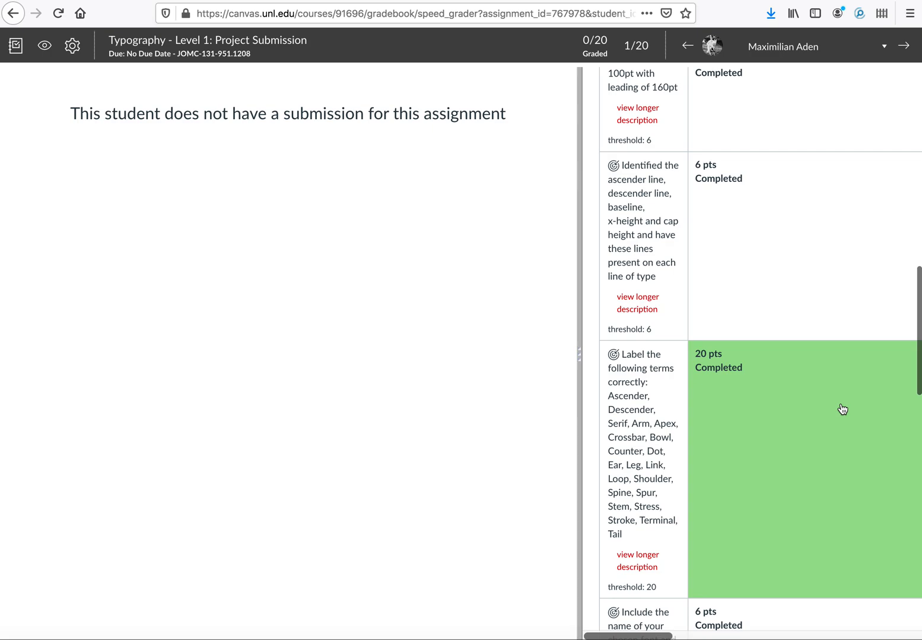
pyautogui.scroll(8, 842, 410)
pyautogui.scroll(-2, 820, 314)
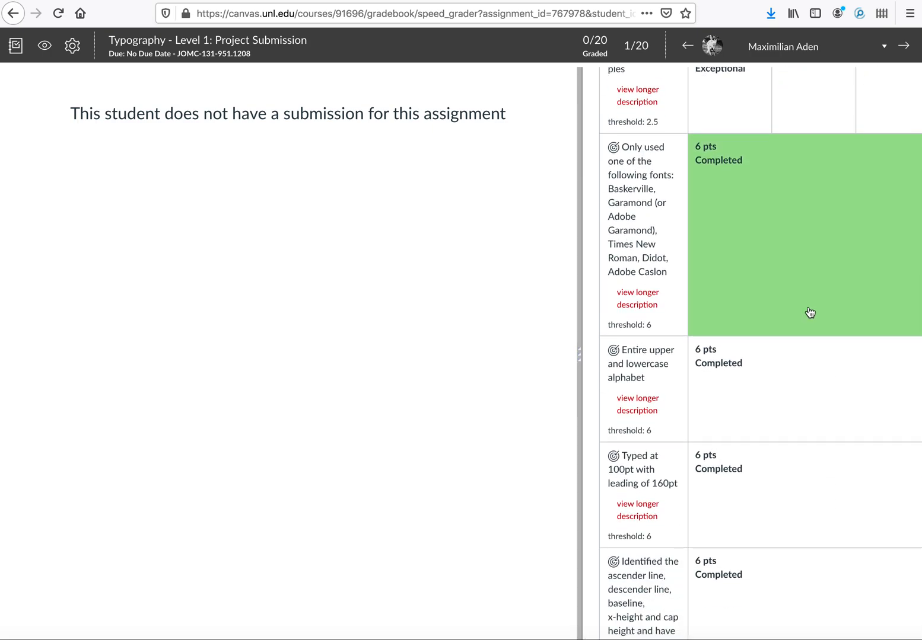
# Step: Inspect the rubric's points fields and open the comment box for the criterion "Digital file submitted along with the fonts"
pyautogui.hscroll(5, 804, 277)
pyautogui.hscroll(5, 804, 277)
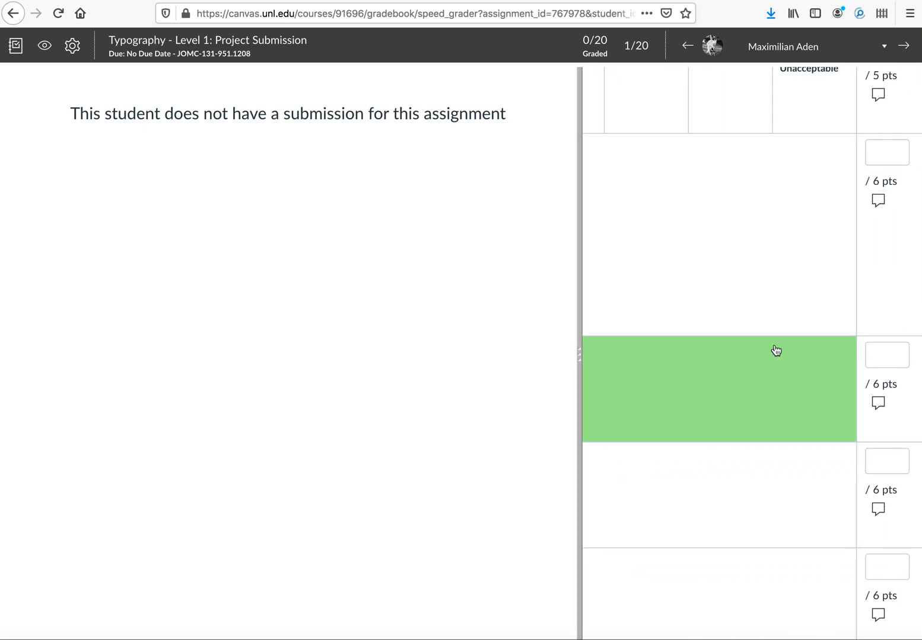
pyautogui.hscroll(-10, 776, 350)
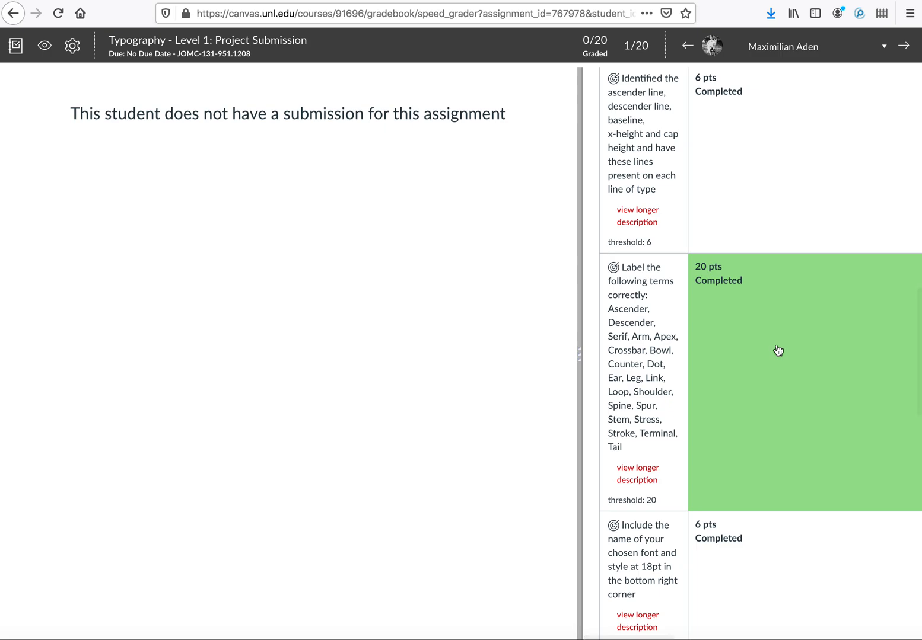
pyautogui.scroll(-10, 778, 351)
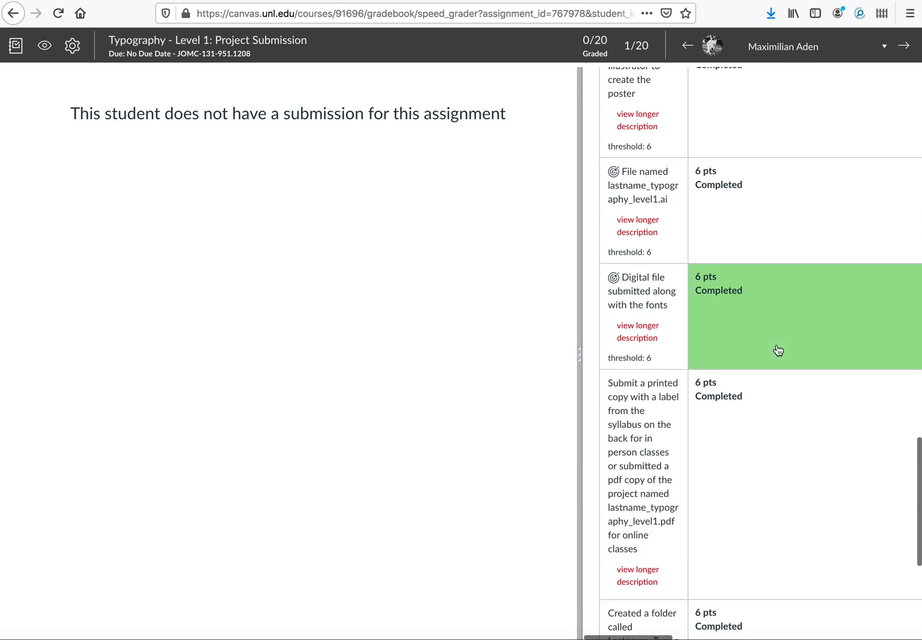
pyautogui.scroll(-2, 777, 350)
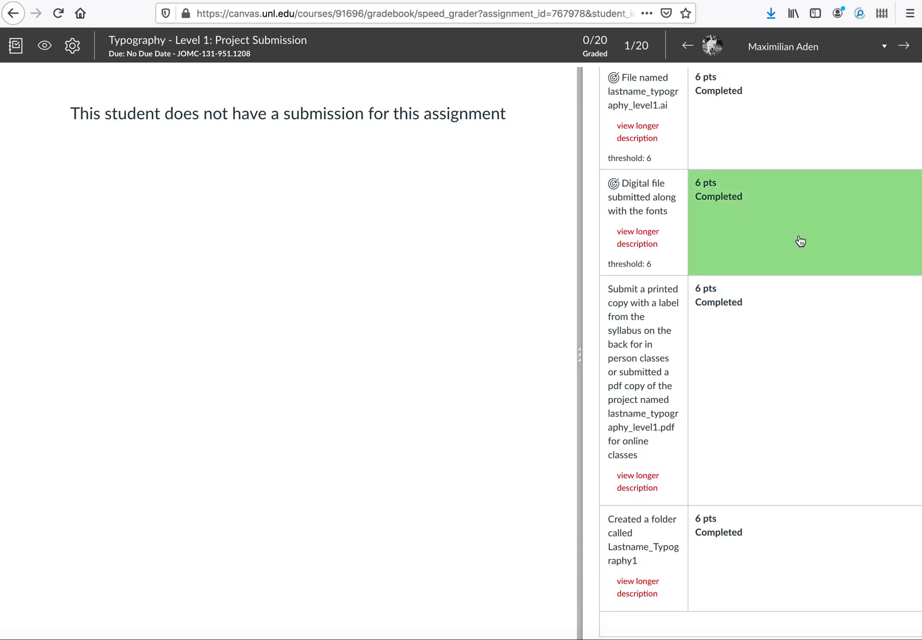
pyautogui.hscroll(10, 792, 258)
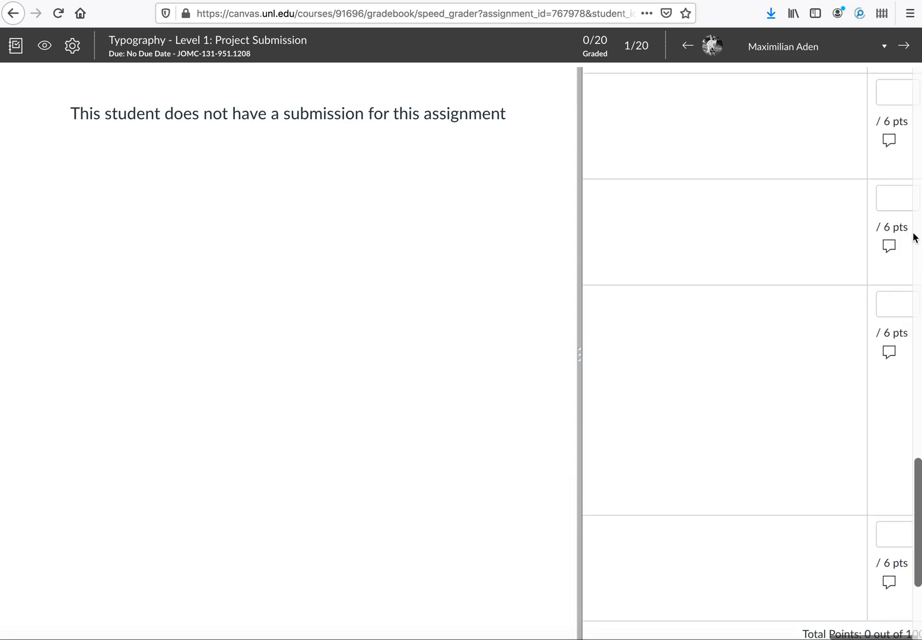
pyautogui.click(897, 202)
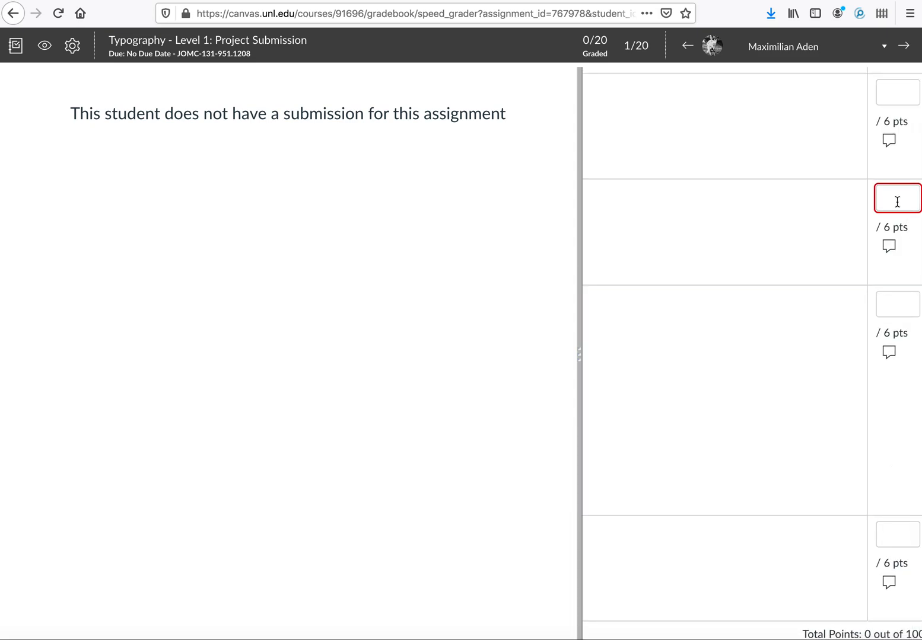
pyautogui.click(890, 246)
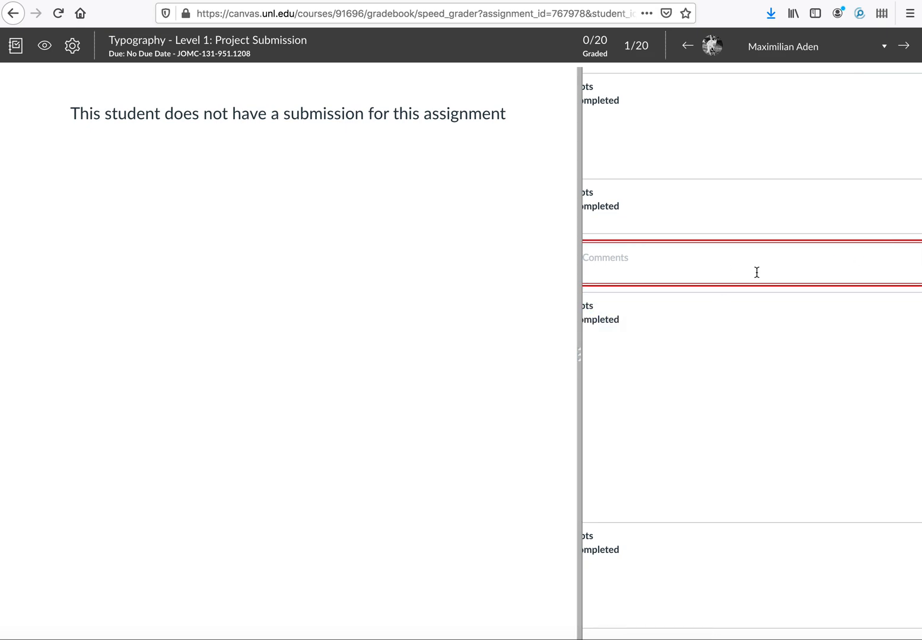
pyautogui.hscroll(-3, 746, 344)
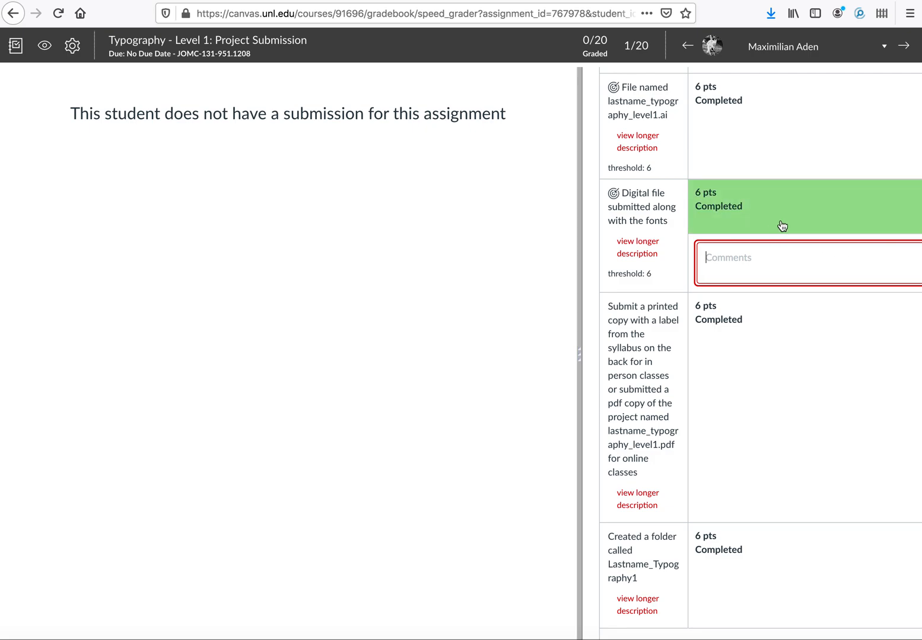
# Step: Look at the Assignment Comments box, cancel the rubric without saving, and return to the gradebook
pyautogui.scroll(-1, 808, 261)
pyautogui.scroll(-4, 808, 261)
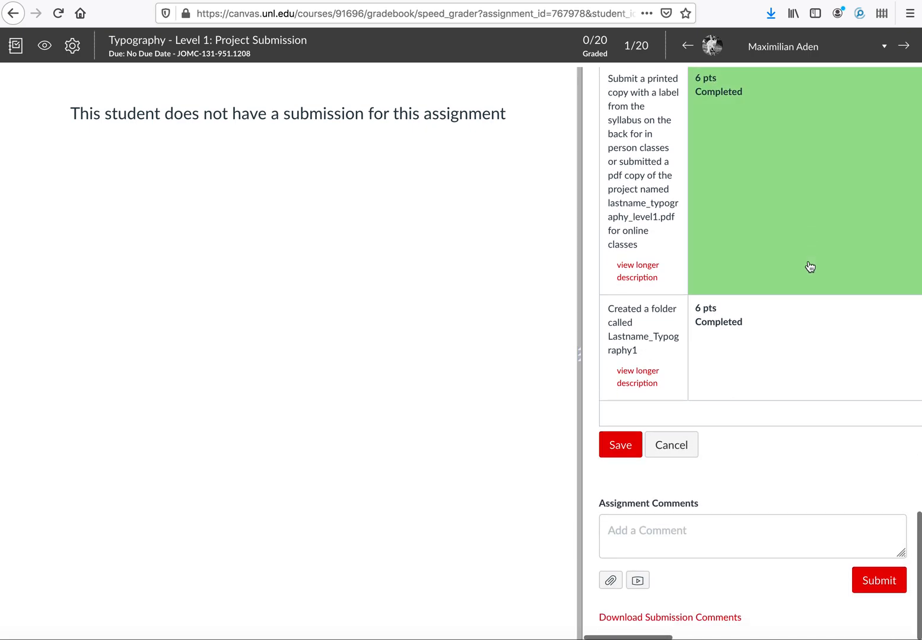
pyautogui.click(638, 536)
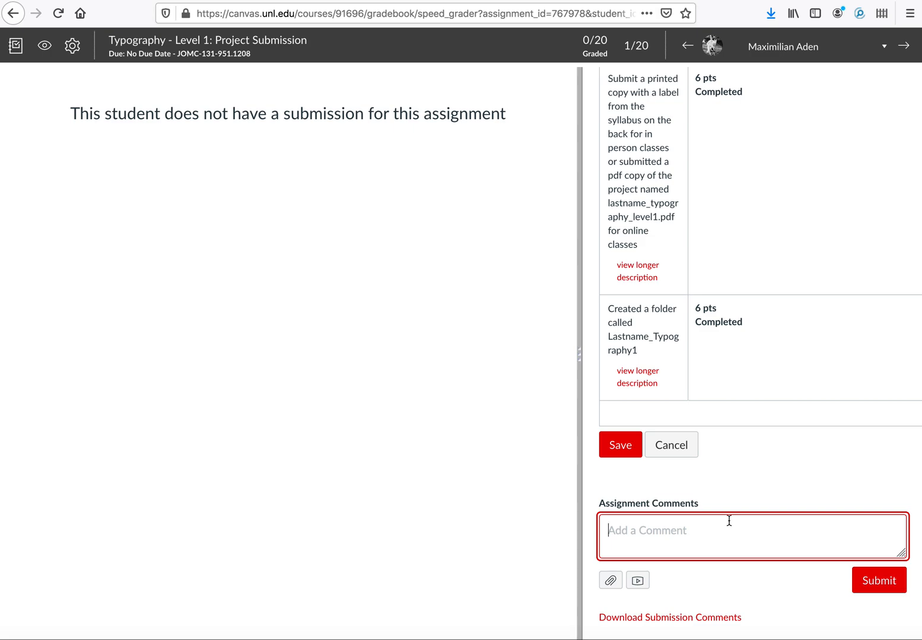
pyautogui.click(670, 446)
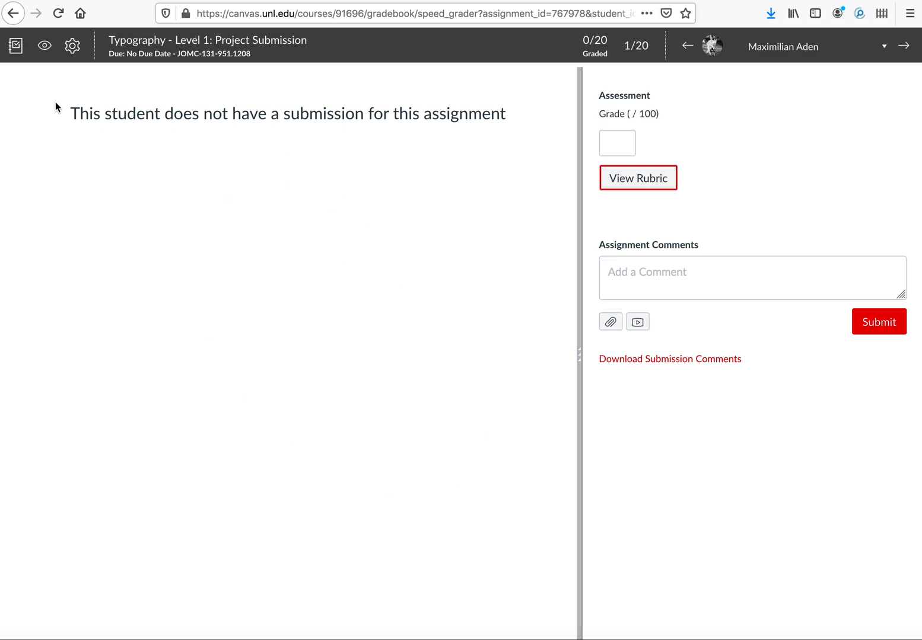
pyautogui.click(16, 46)
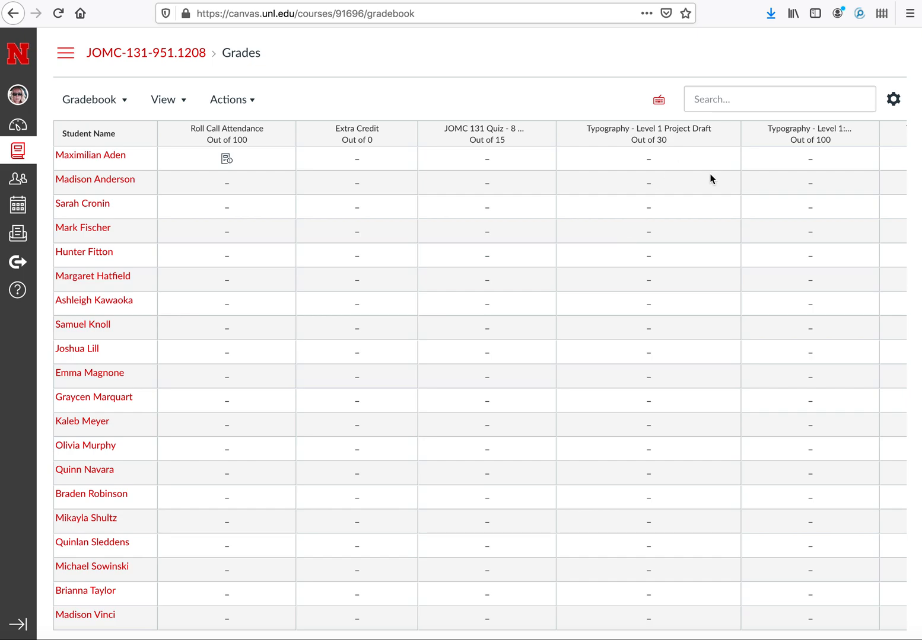
# Step: Mark the first student's Typography - Level 1 Project Draft as Late in its grade details and restore the status to None
pyautogui.click(679, 162)
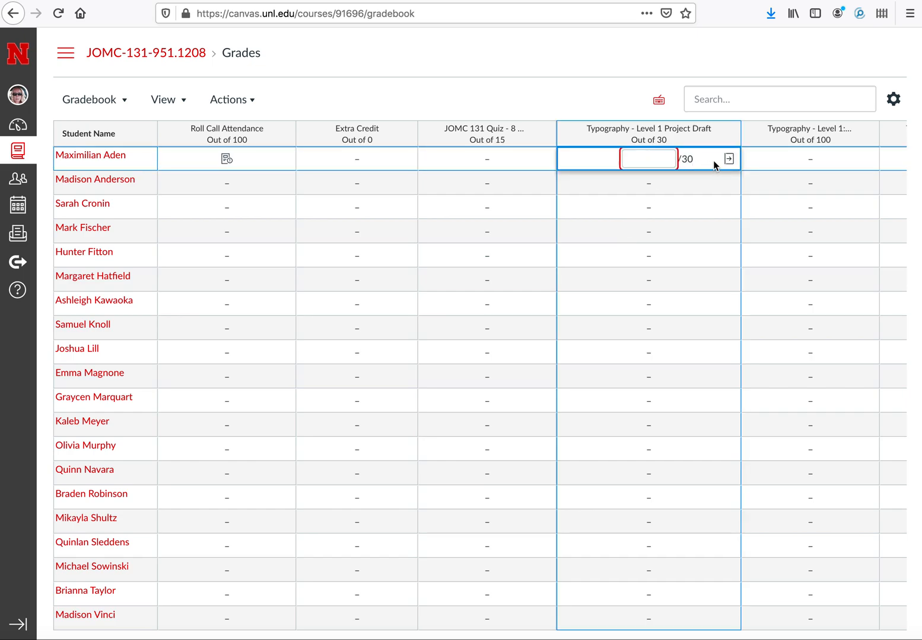
pyautogui.click(729, 159)
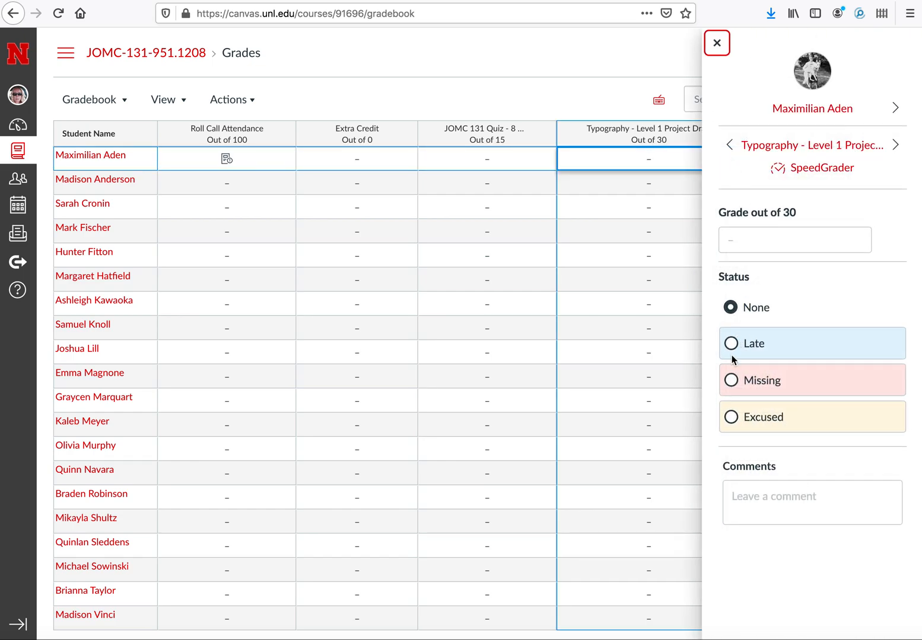
pyautogui.click(731, 345)
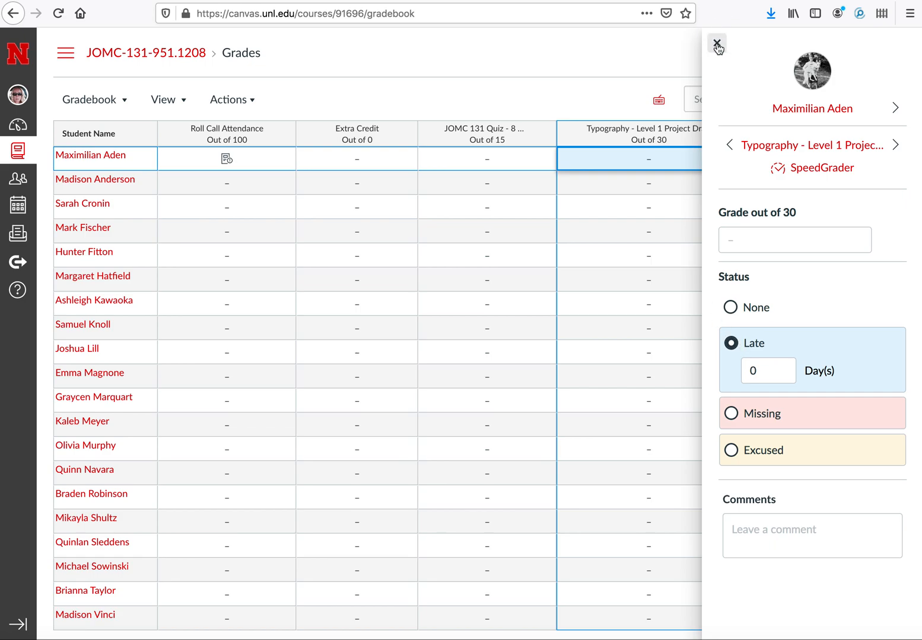
pyautogui.click(731, 308)
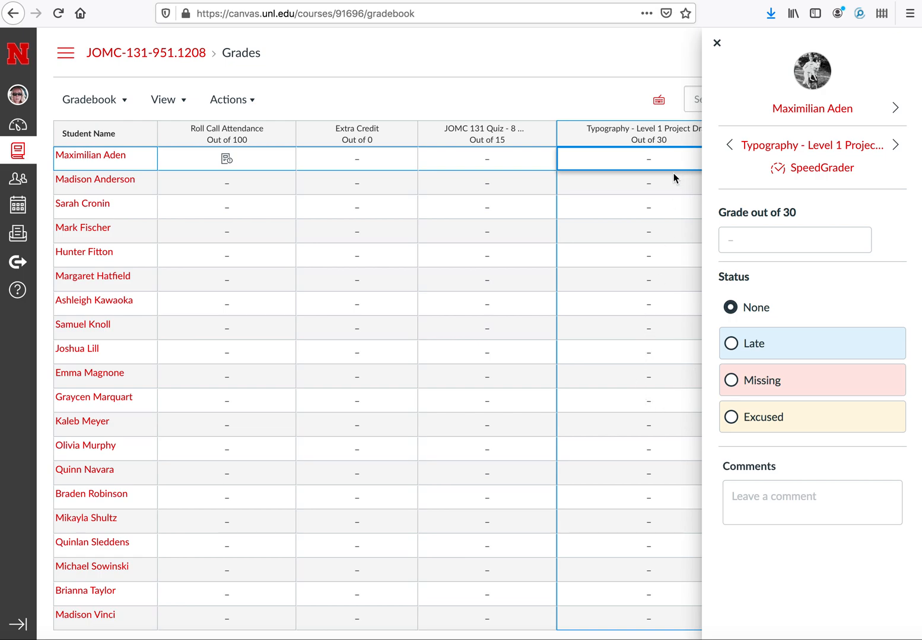
# Step: Close the grade details and examine the remaining assignment columns, the weighted module columns and the Total column
pyautogui.hscroll(3, 646, 189)
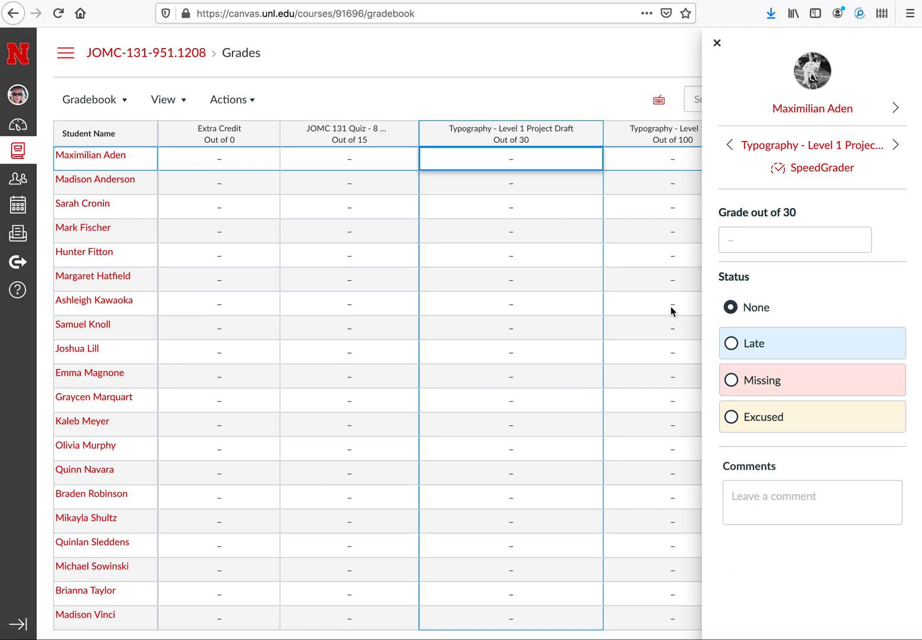
pyautogui.click(619, 295)
pyautogui.click(694, 152)
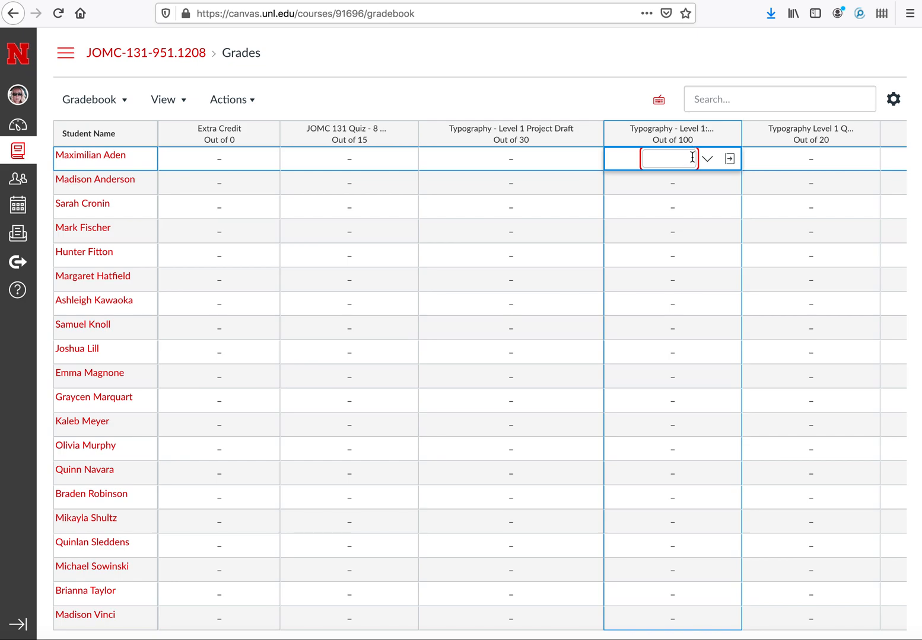
pyautogui.hscroll(15, 695, 337)
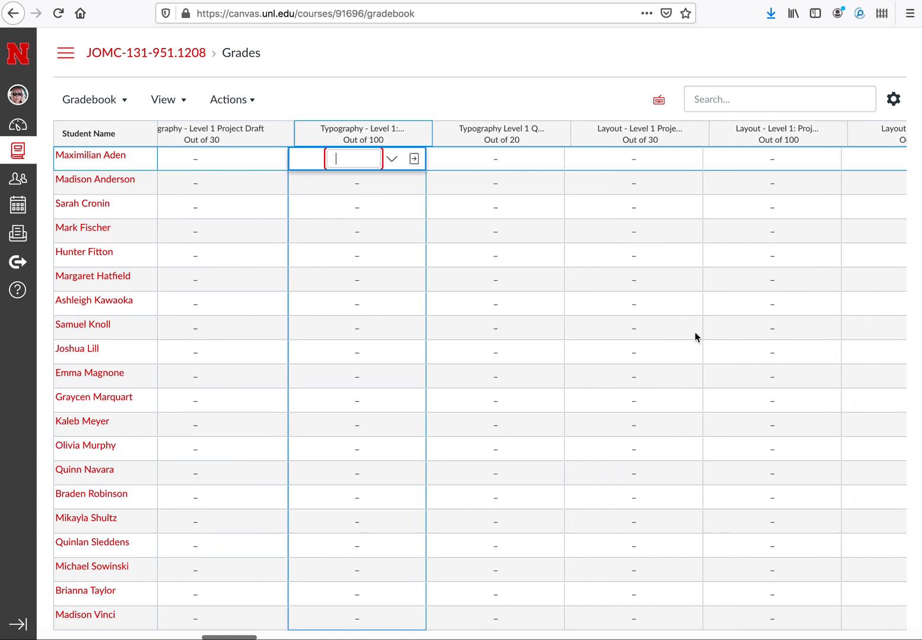
pyautogui.hscroll(15, 695, 337)
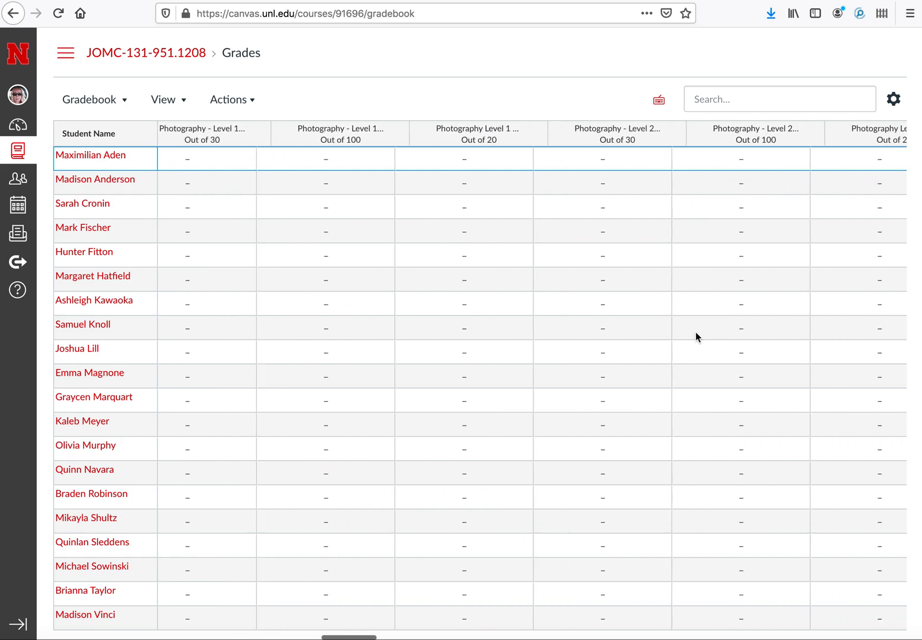
pyautogui.hscroll(15, 695, 336)
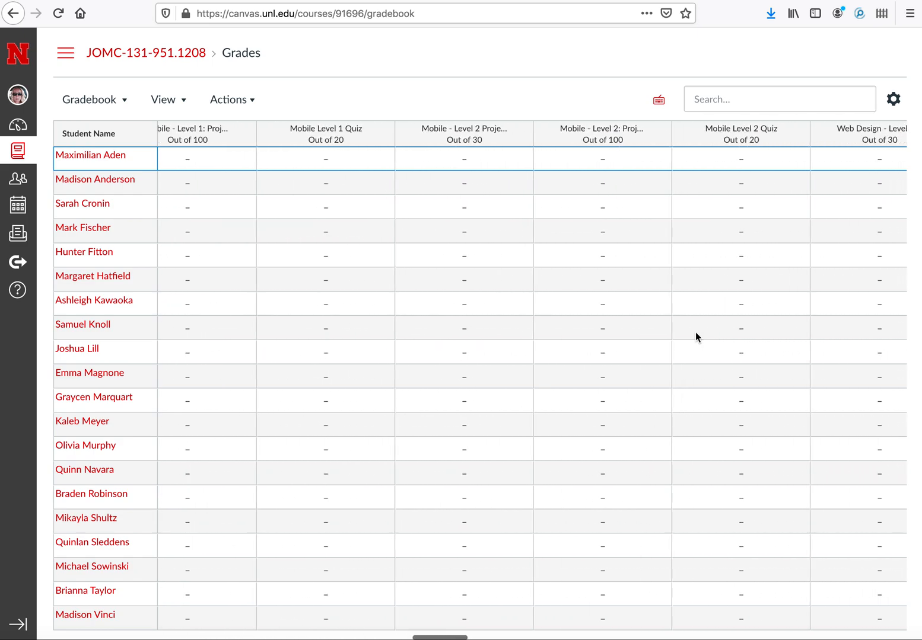
pyautogui.hscroll(8, 695, 337)
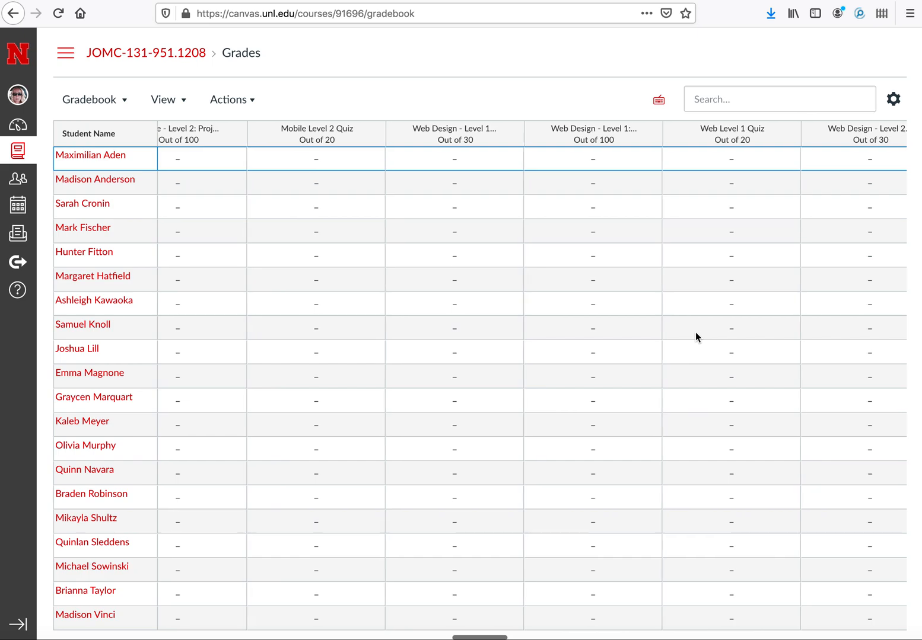
pyautogui.hscroll(10, 695, 337)
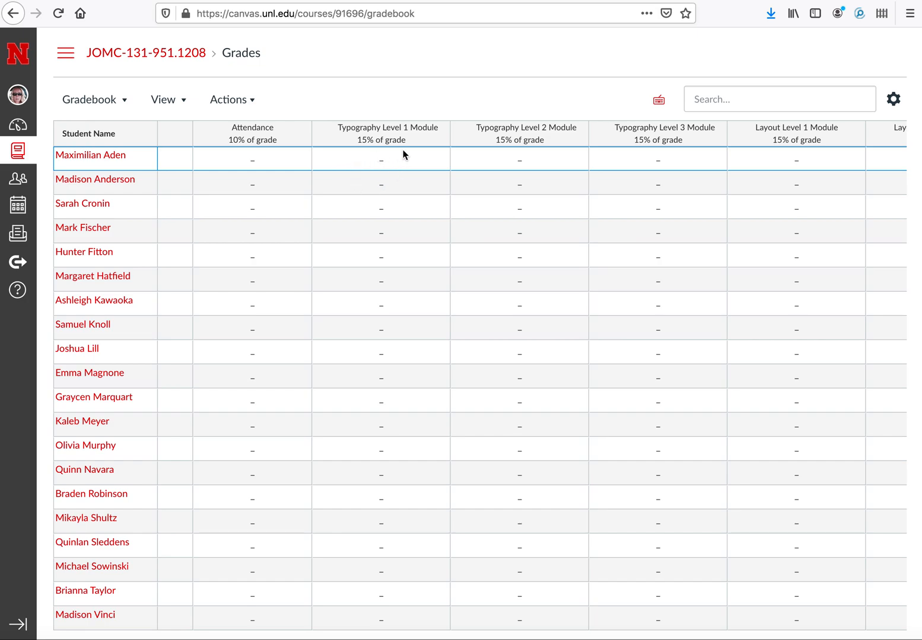
pyautogui.hscroll(6, 472, 271)
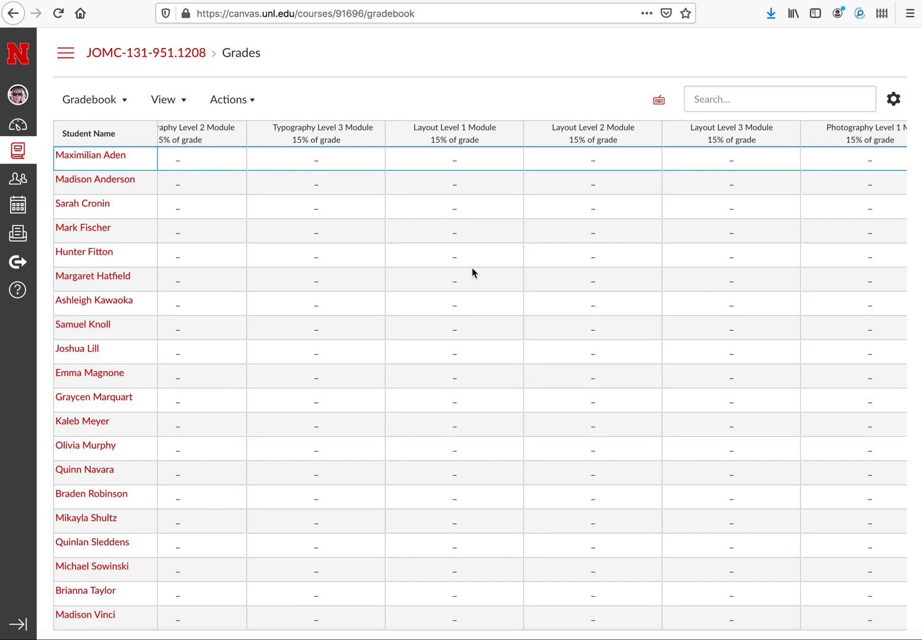
pyautogui.hscroll(3, 623, 330)
pyautogui.hscroll(20, 623, 330)
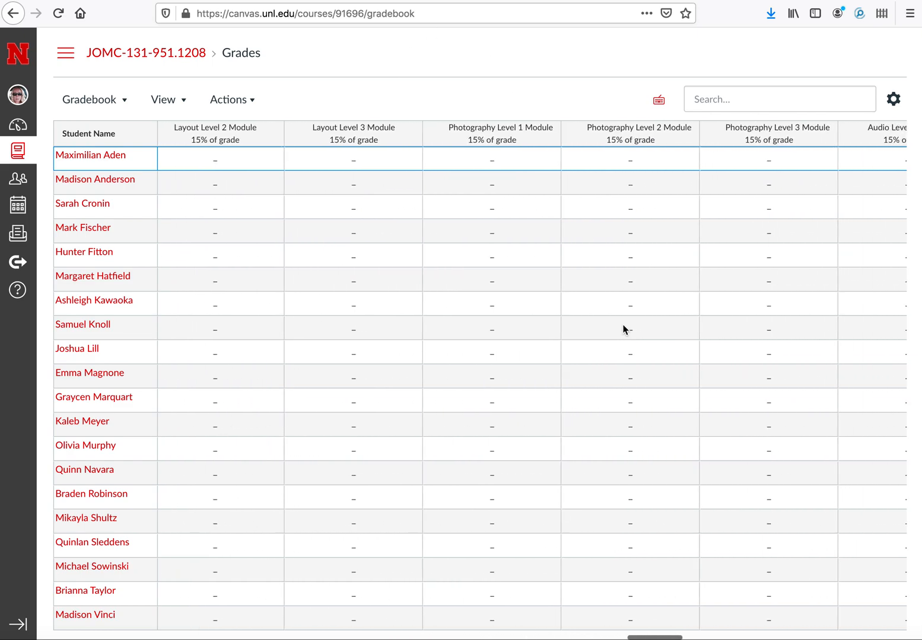
pyautogui.hscroll(15, 610, 340)
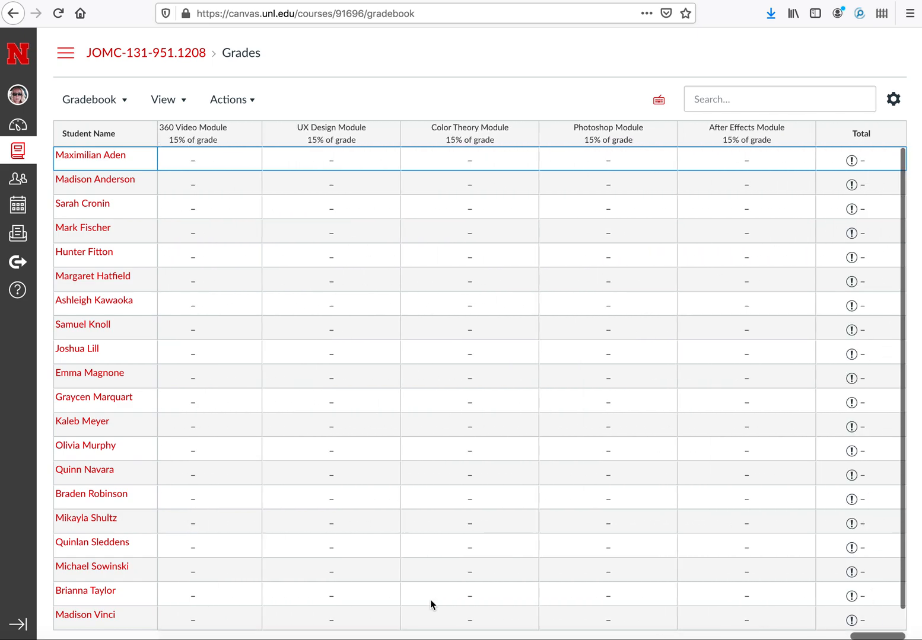
# Step: Go back toward the first gradebook columns and reopen the gradebook from SpeedGrader
pyautogui.hscroll(-10, 376, 561)
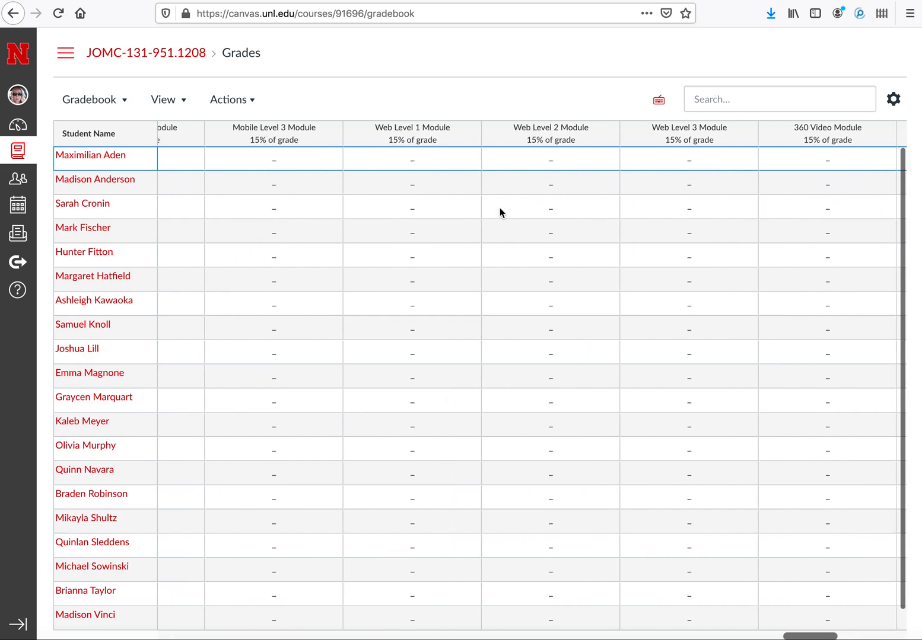
pyautogui.hscroll(-20, 510, 216)
pyautogui.hscroll(-20, 520, 219)
pyautogui.hscroll(-20, 519, 219)
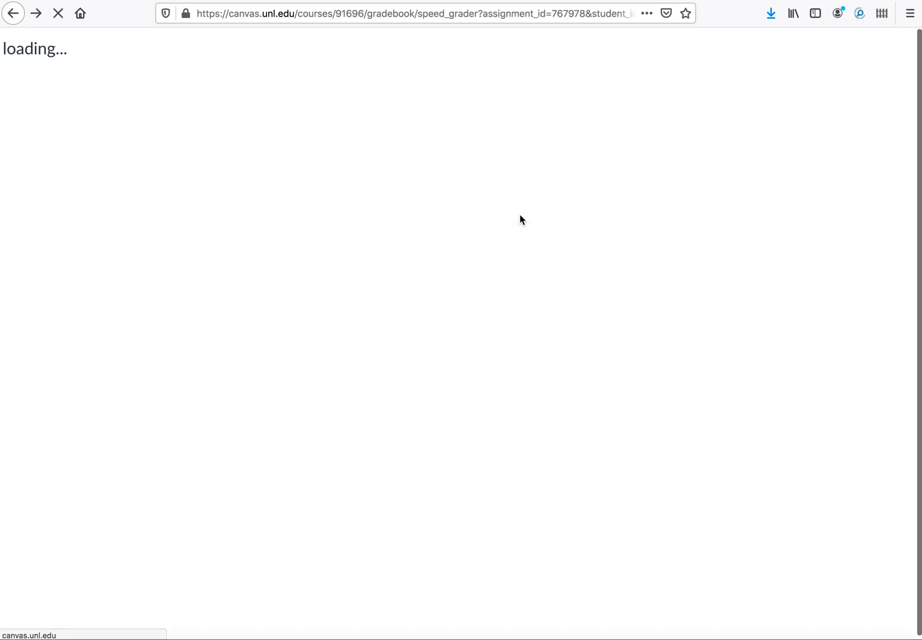
pyautogui.click(16, 57)
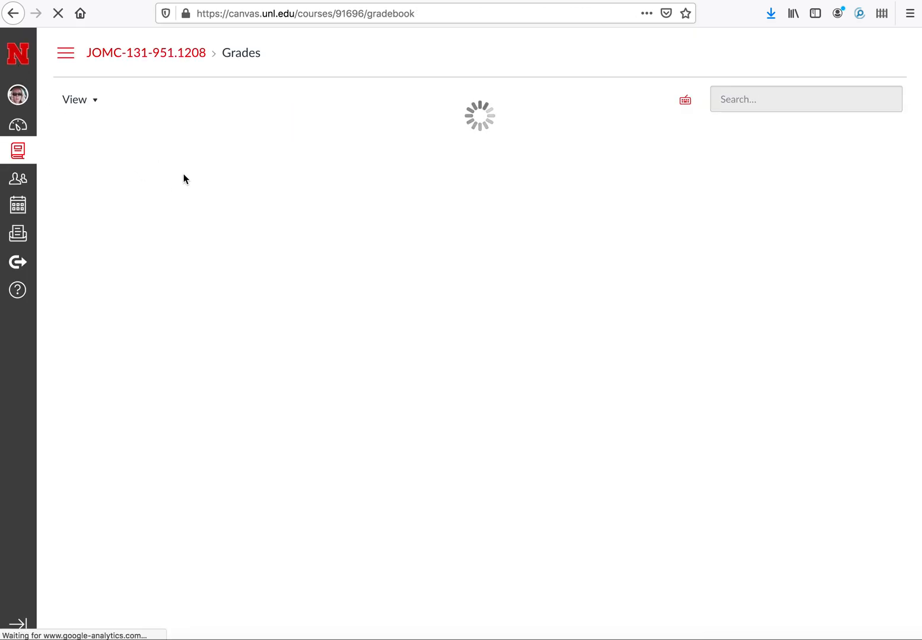